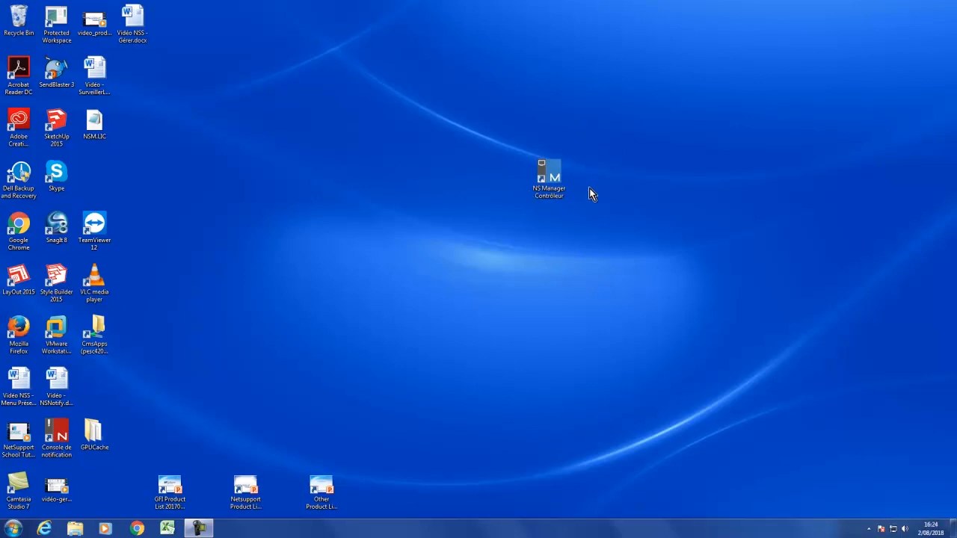
# Launch NS Manager Contrôleur and inspect the details of the clients in the list of all computers.
pyautogui.doubleClick(553, 179)
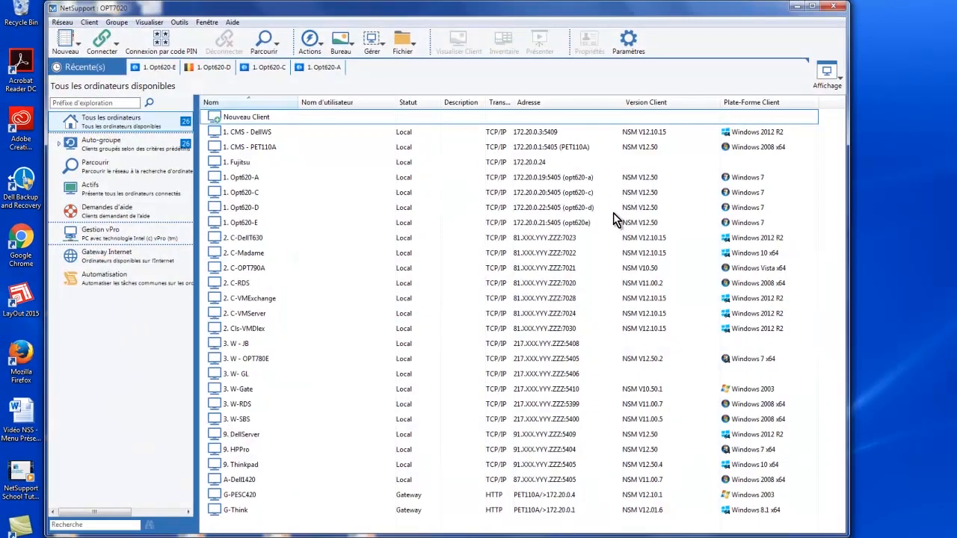
pyautogui.moveTo(614, 213)
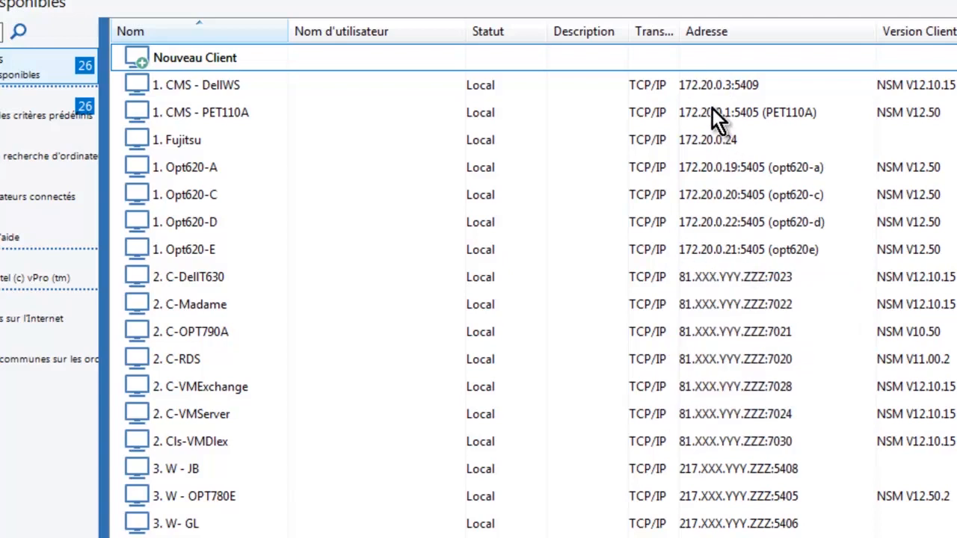
pyautogui.moveTo(695, 95)
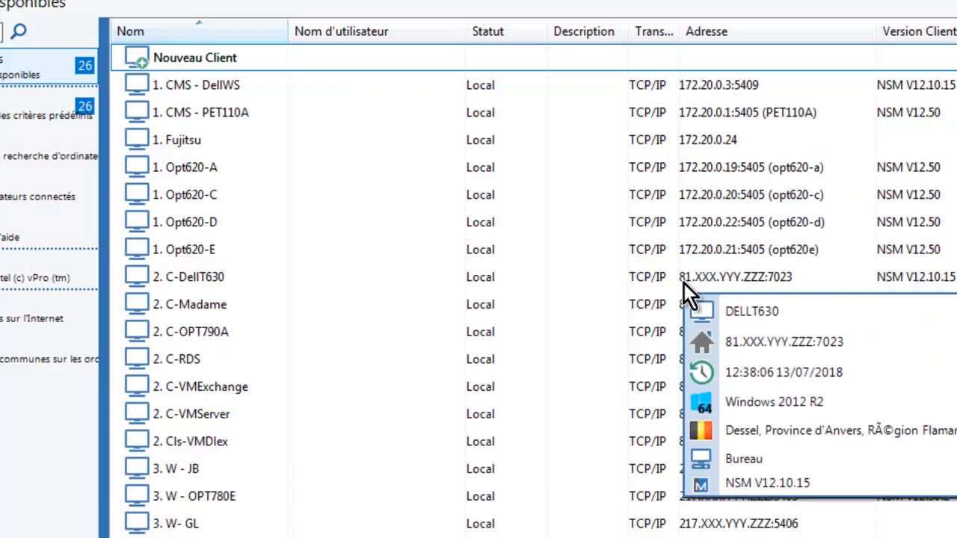
pyautogui.moveTo(686, 424)
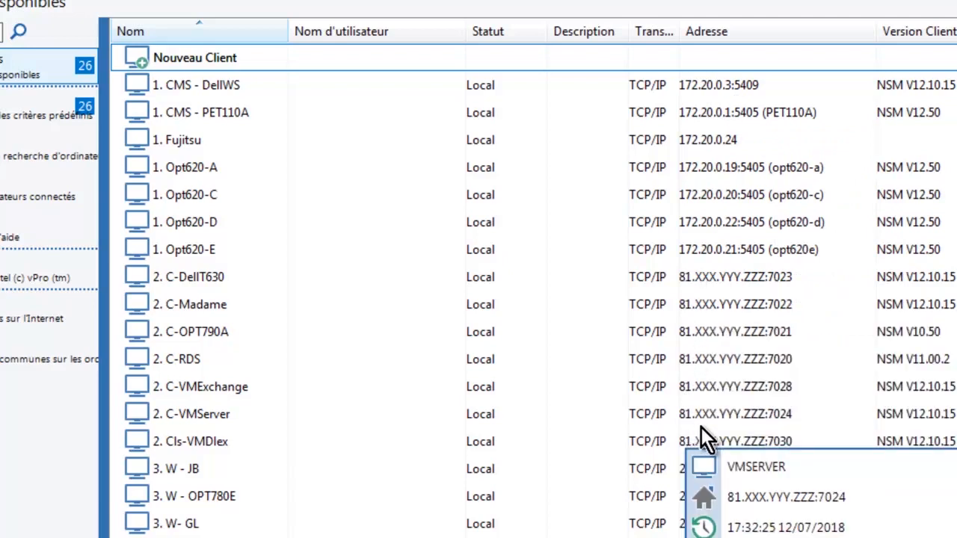
pyautogui.moveTo(767, 451)
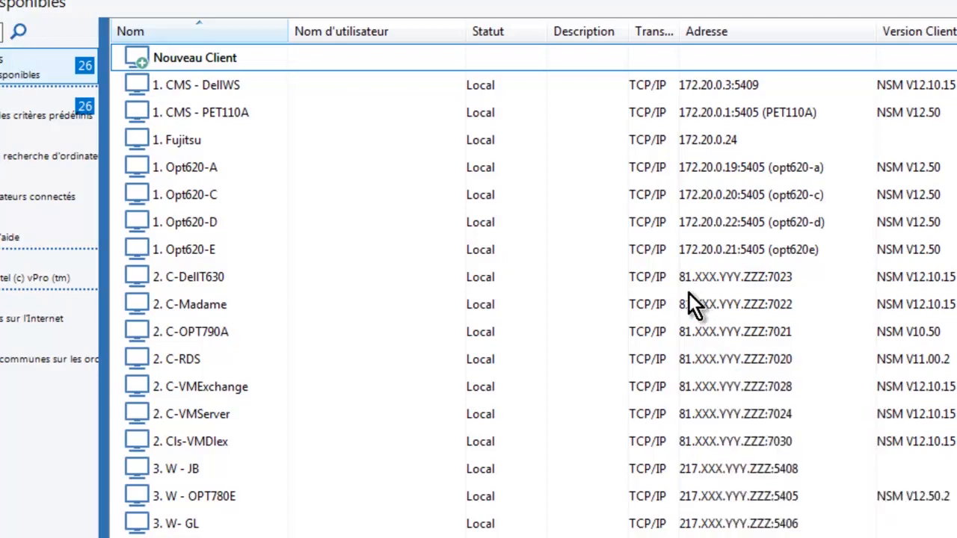
pyautogui.moveTo(699, 283)
pyautogui.moveTo(738, 235)
pyautogui.moveTo(626, 468)
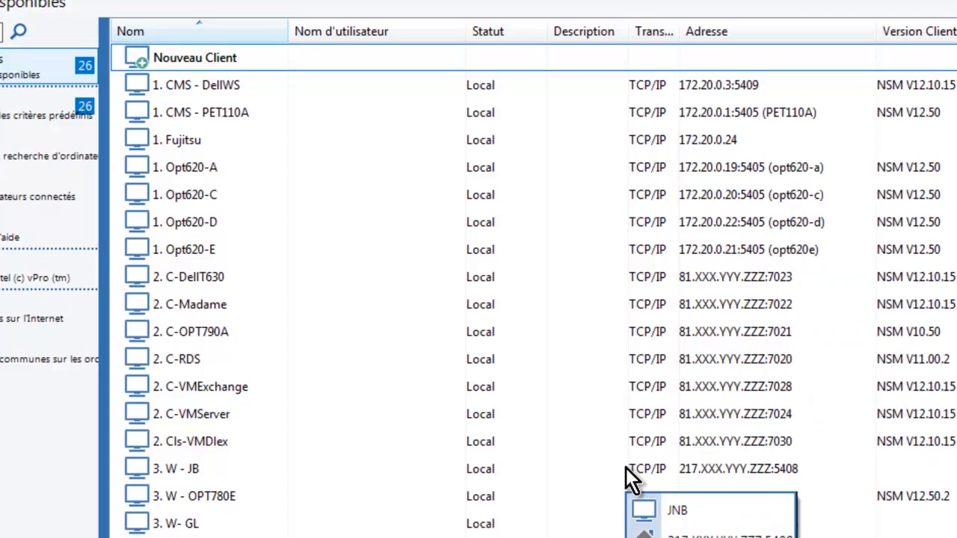
pyautogui.moveTo(647, 259)
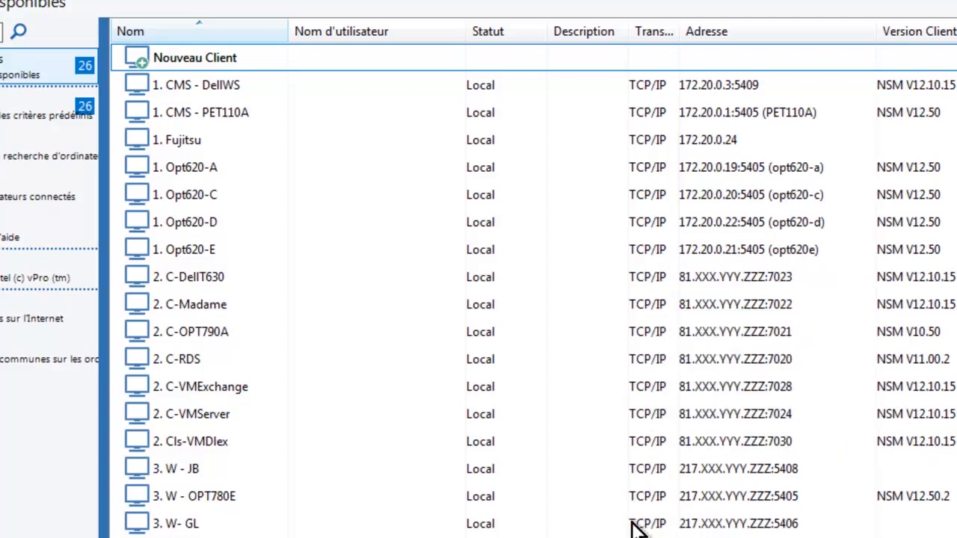
pyautogui.moveTo(789, 492)
pyautogui.moveTo(823, 484)
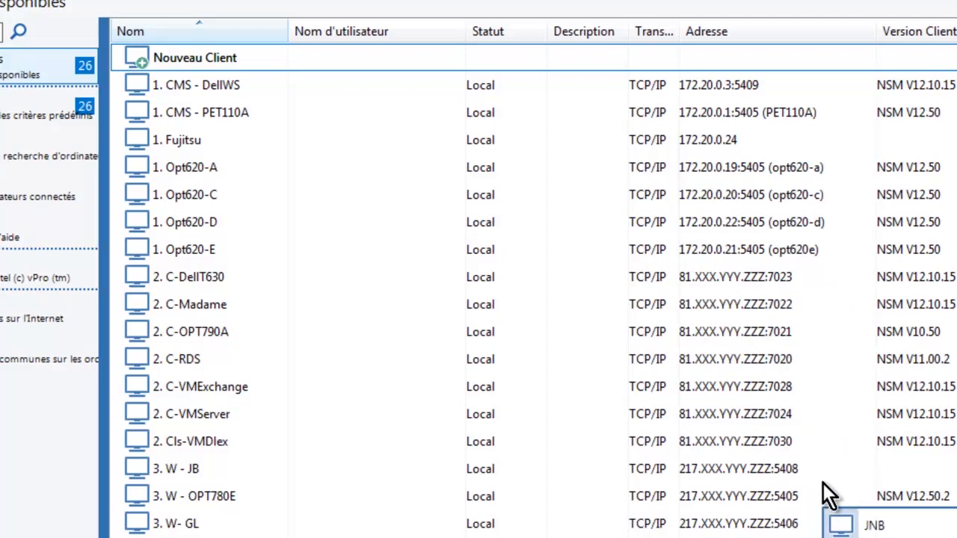
pyautogui.moveTo(688, 269)
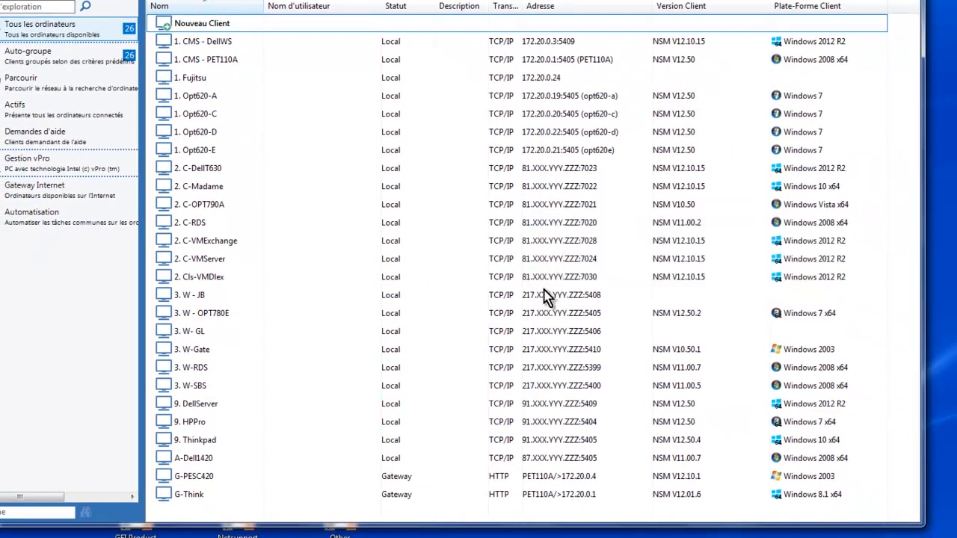
pyautogui.moveTo(546, 295)
pyautogui.moveTo(615, 358)
pyautogui.moveTo(601, 487)
# Open the wizard for adding a new client and cancel it.
pyautogui.doubleClick(218, 24)
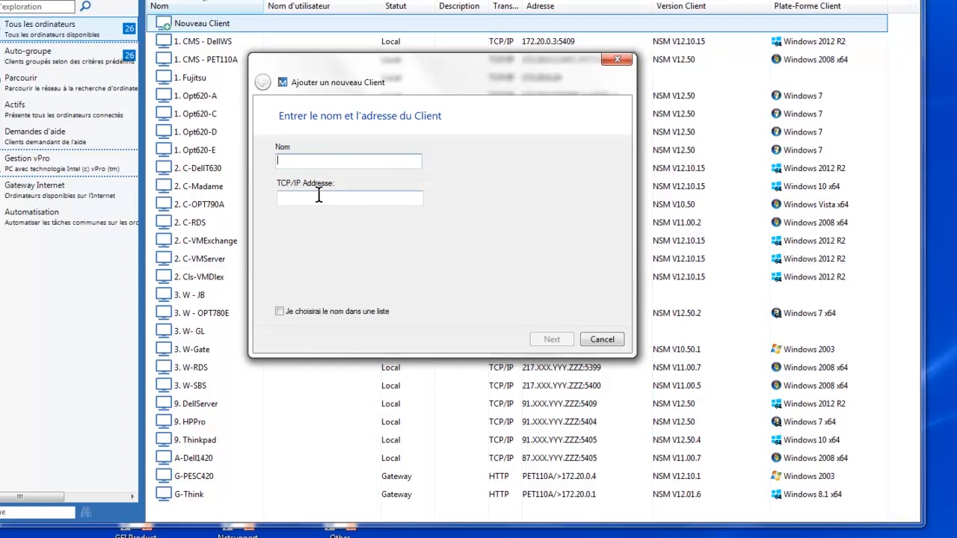
pyautogui.click(604, 341)
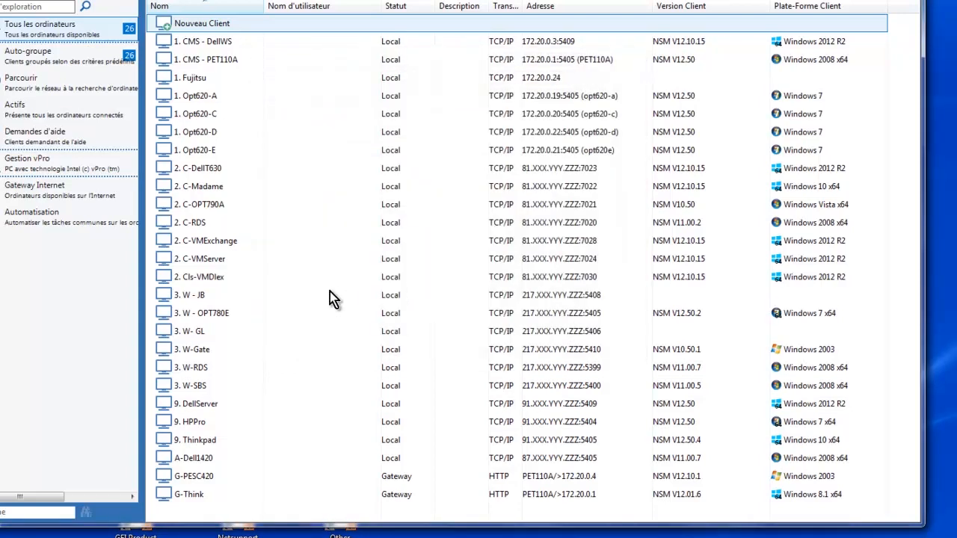
# Open the network browse dialog for client search, cancel it, and return to all computers.
pyautogui.click(22, 84)
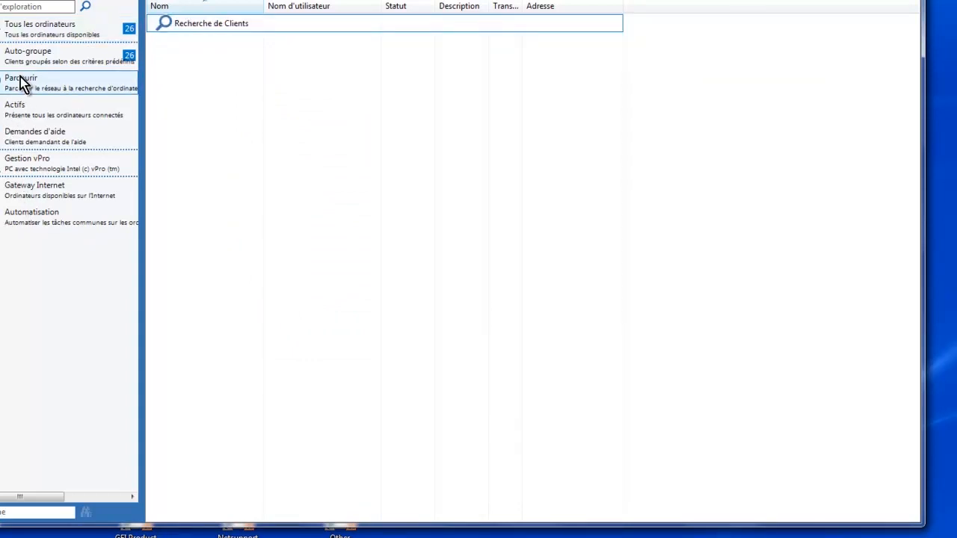
pyautogui.doubleClick(164, 25)
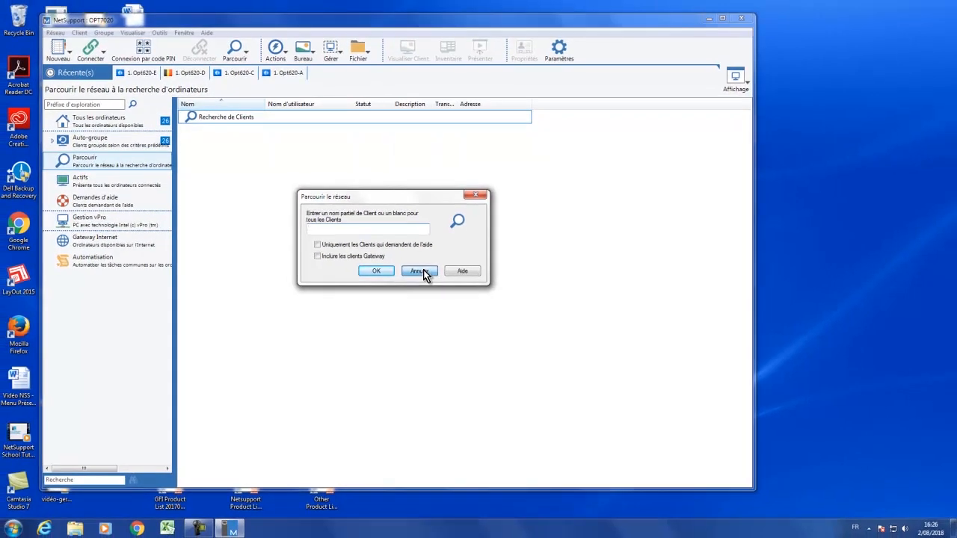
pyautogui.click(471, 231)
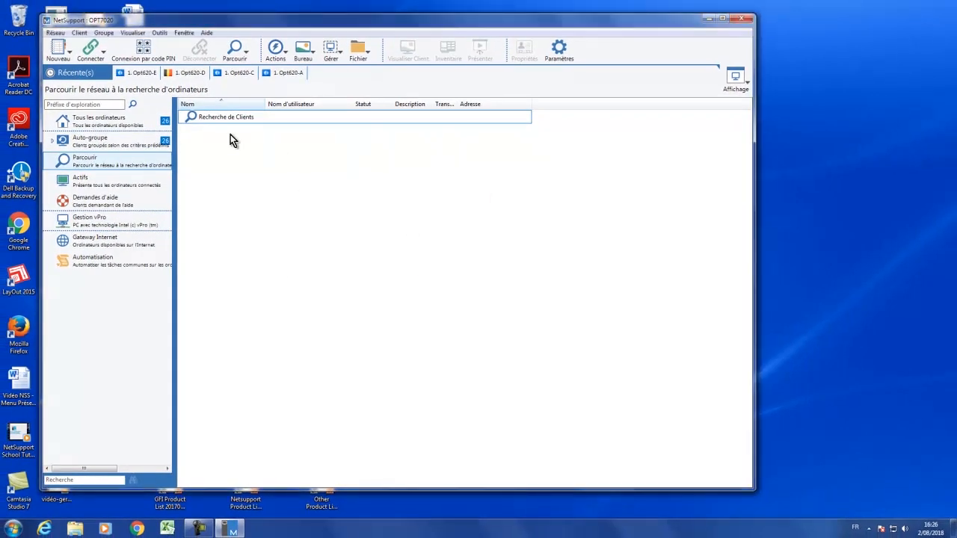
pyautogui.click(110, 122)
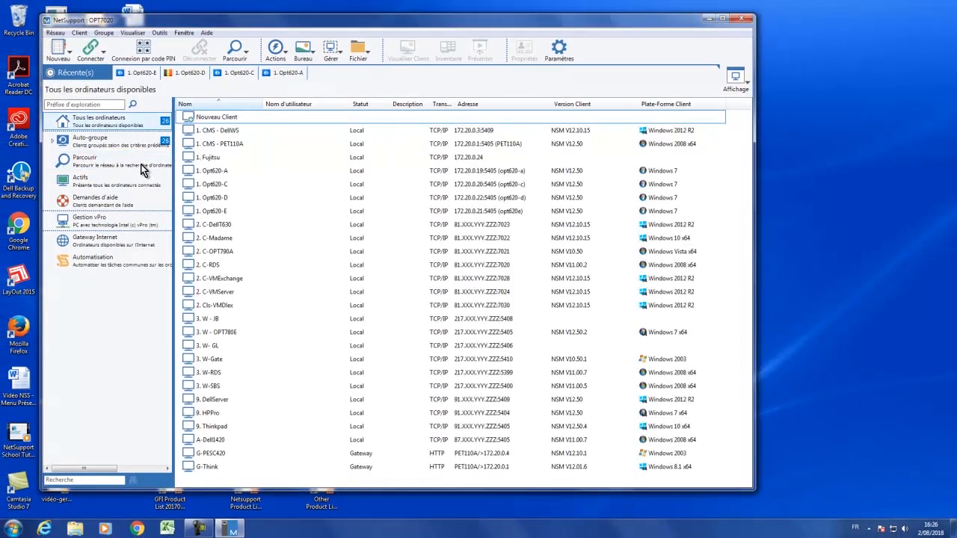
# Connect to the client 1. Opt620-A.
pyautogui.moveTo(222, 193)
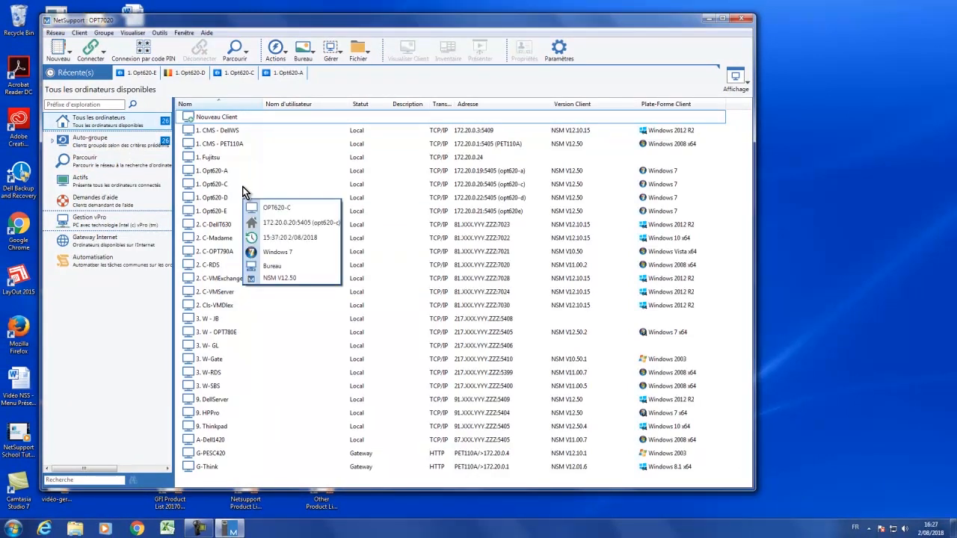
pyautogui.moveTo(225, 214)
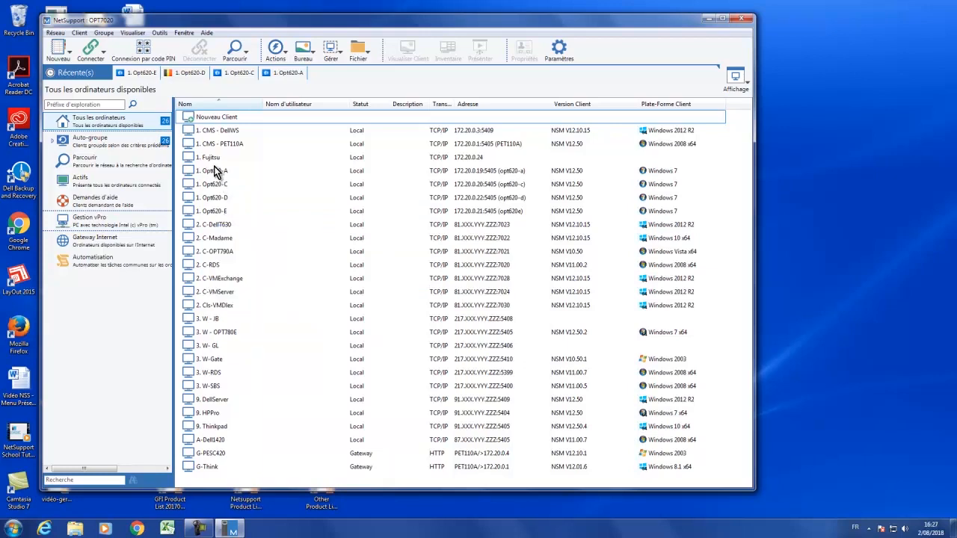
pyautogui.moveTo(214, 171)
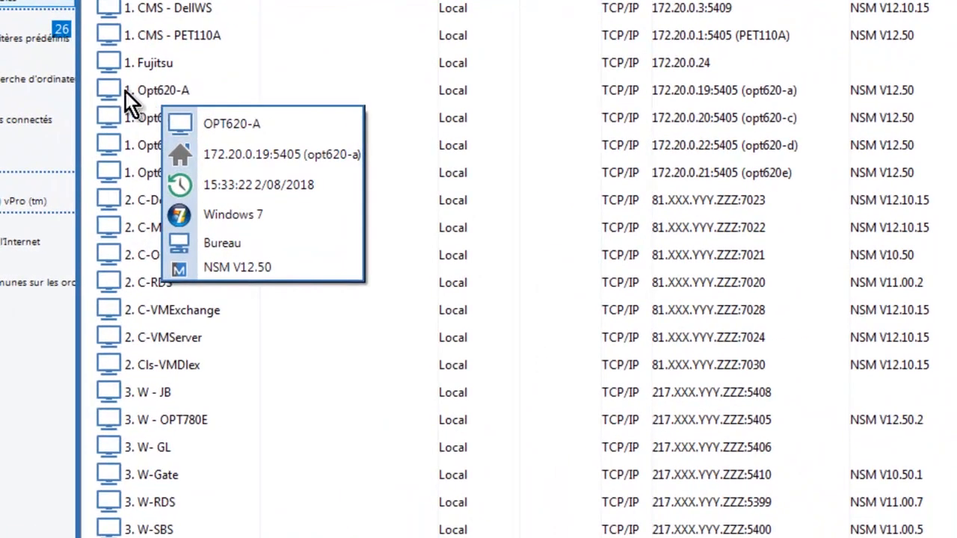
pyautogui.rightClick(157, 89)
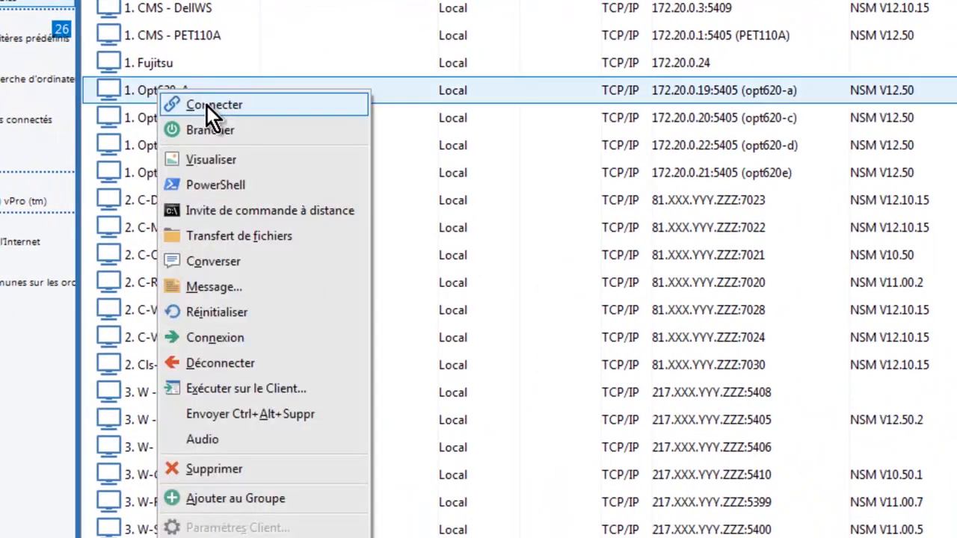
pyautogui.click(218, 106)
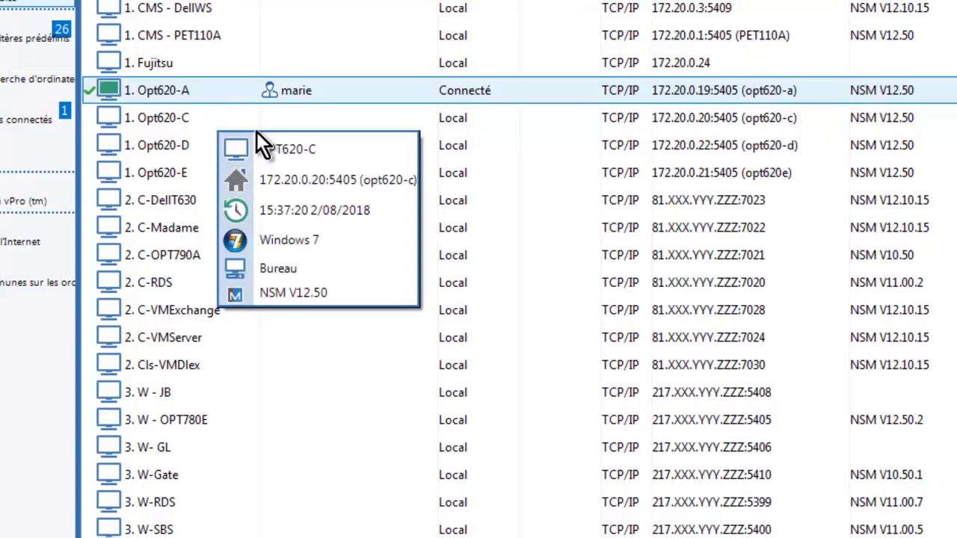
# Start a chat session with the connected client Opt620-A.
pyautogui.rightClick(156, 93)
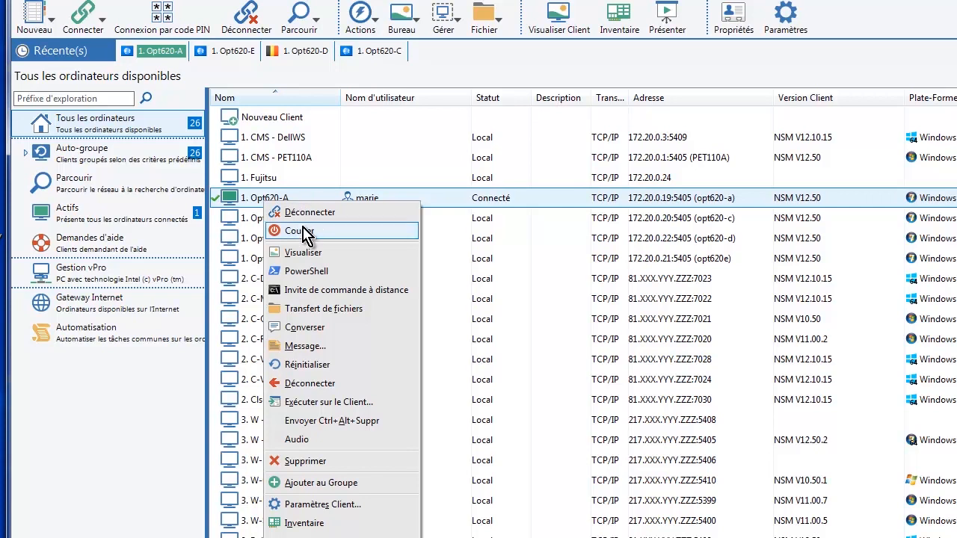
pyautogui.click(317, 329)
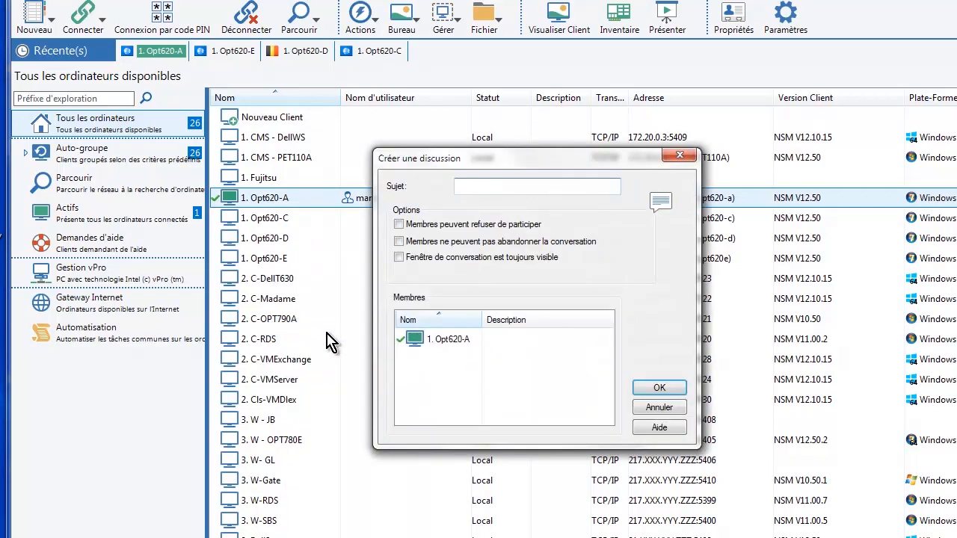
pyautogui.click(668, 390)
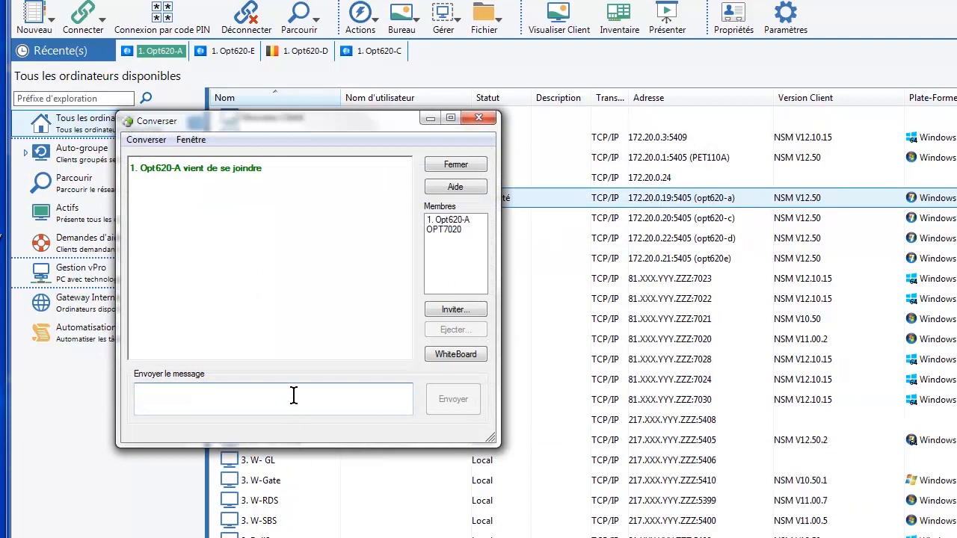
# Send the chat message "Contrôle maintenant vous convient ?" and close the chat window.
pyautogui.write('Con')
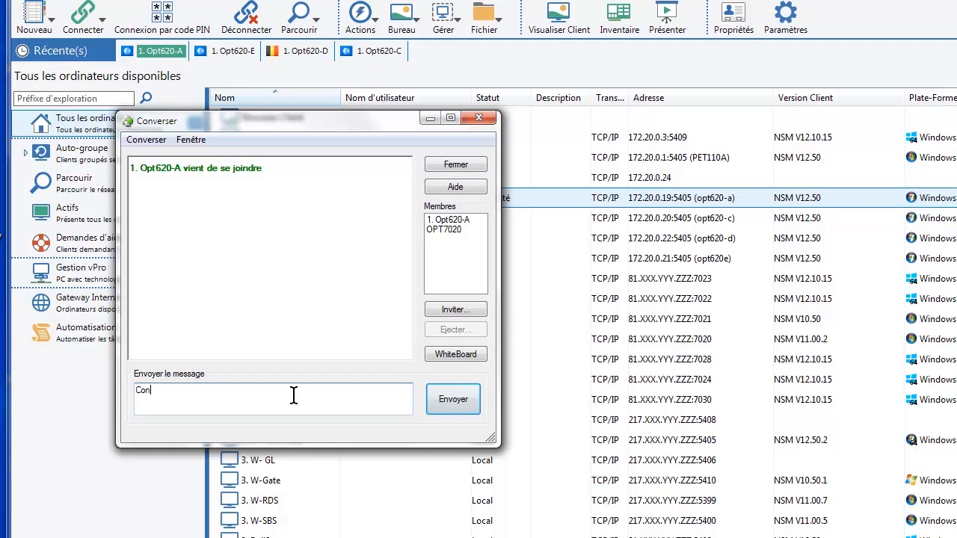
pyautogui.write('trôle maintenant vous convient ?')
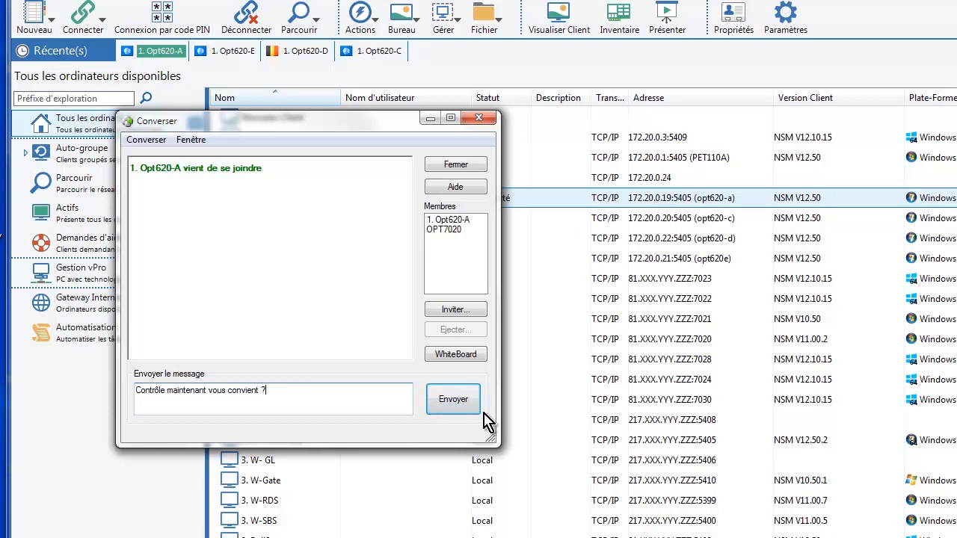
pyautogui.click(464, 406)
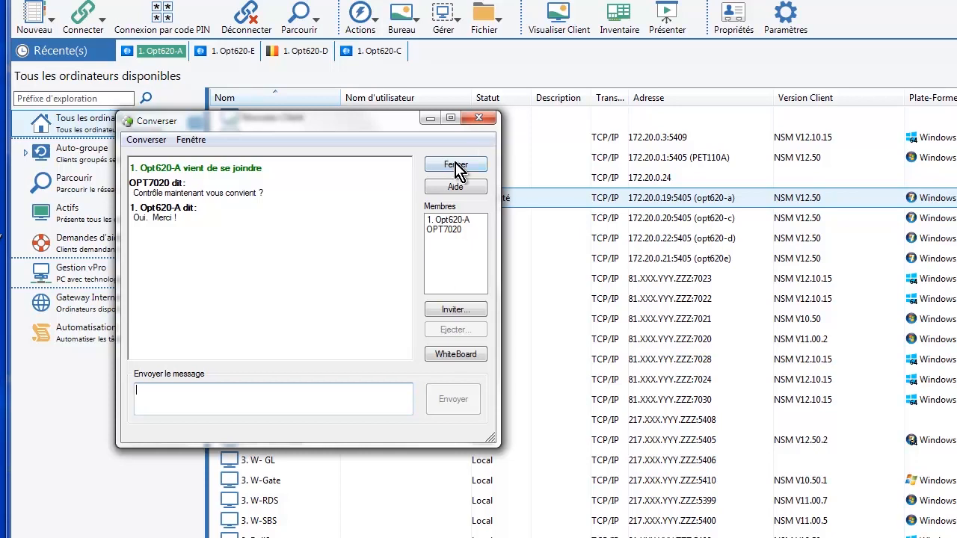
pyautogui.click(454, 166)
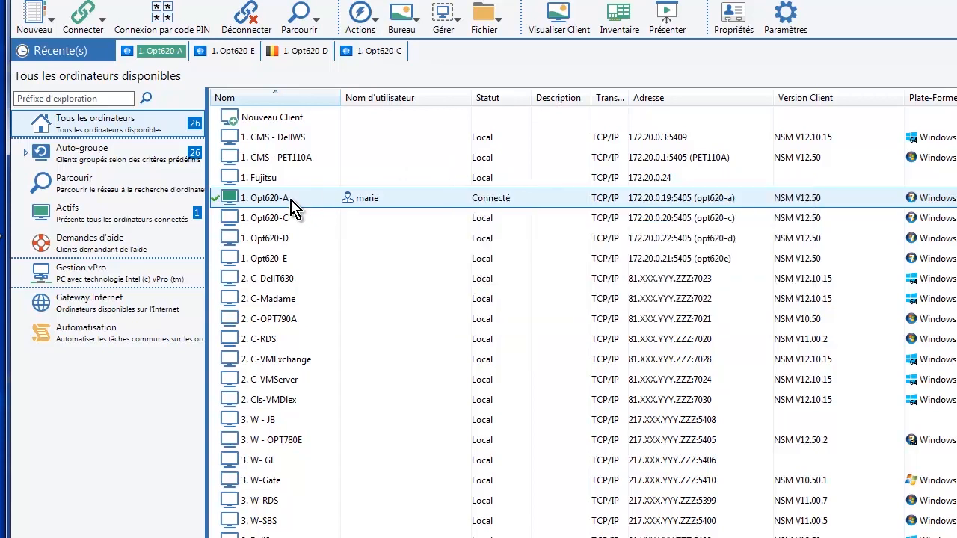
# Open a view of the Opt620-A client's desktop.
pyautogui.moveTo(292, 204)
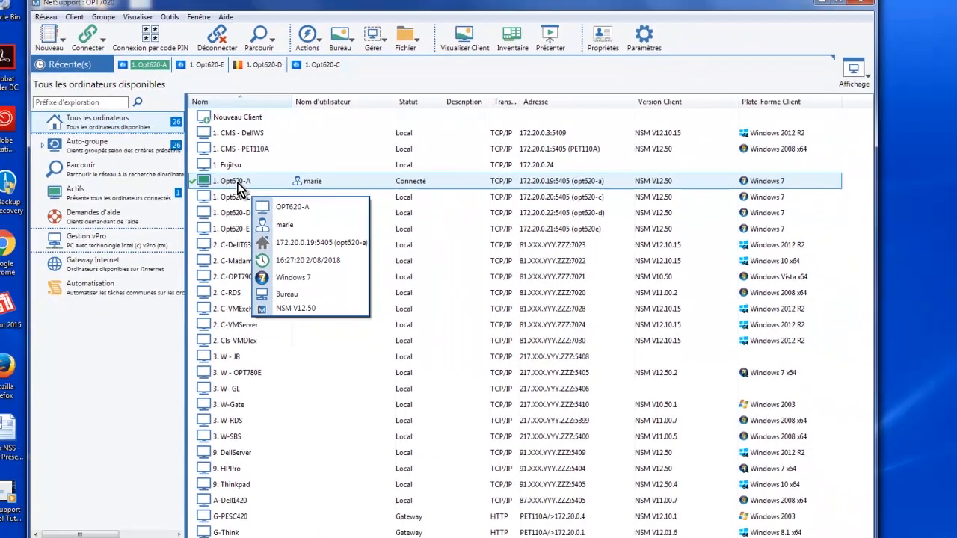
pyautogui.doubleClick(291, 200)
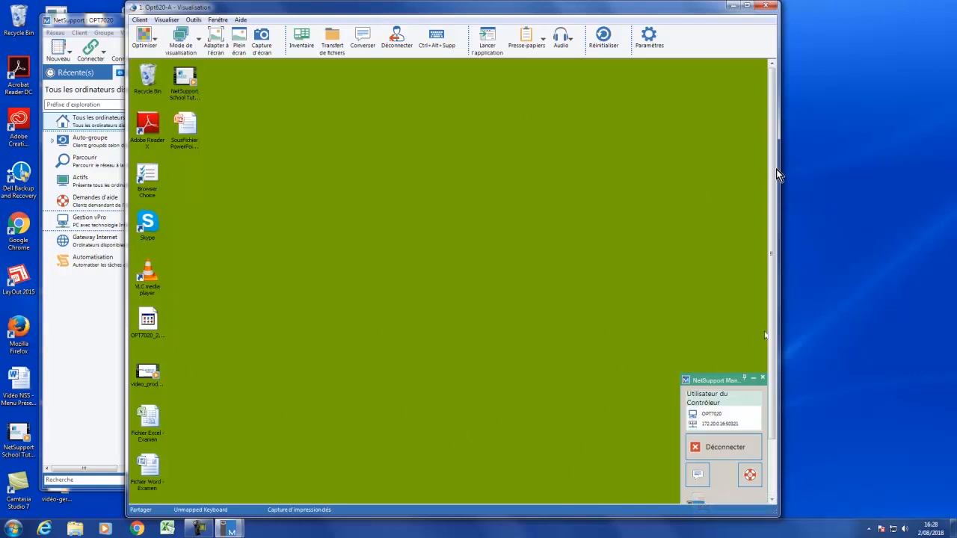
# Launch Microsoft Office Excel 2003 on the remote computer from its Start menu.
pyautogui.moveTo(776, 174); pyautogui.dragTo(775, 262)
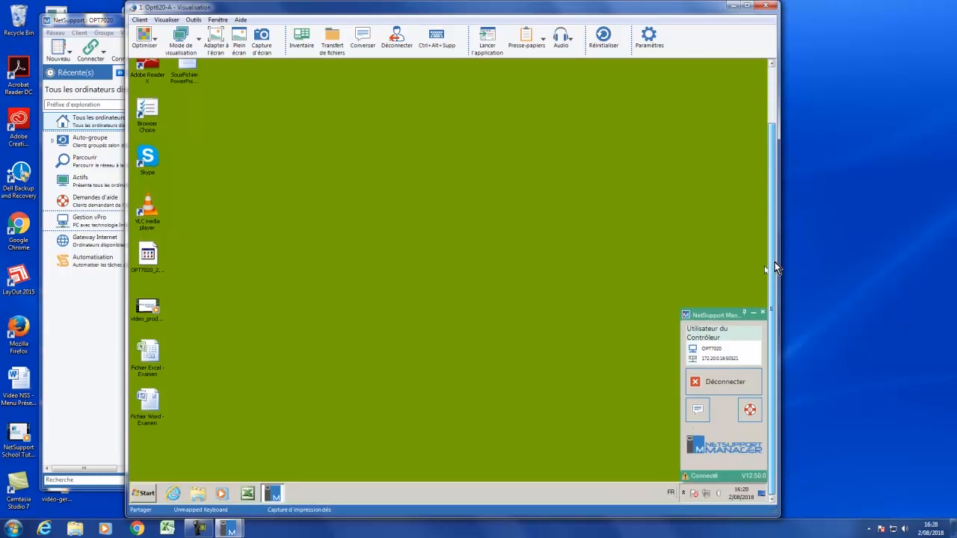
pyautogui.click(142, 496)
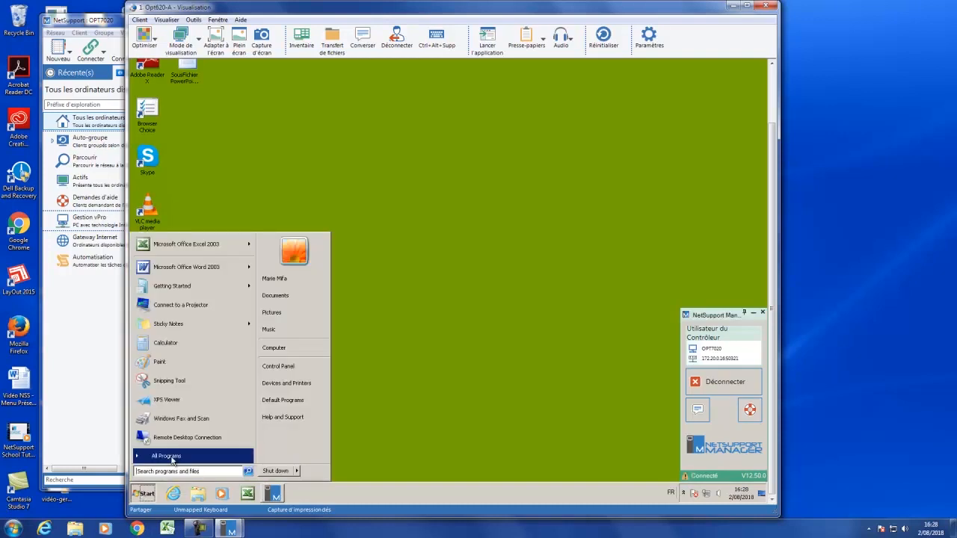
pyautogui.click(172, 460)
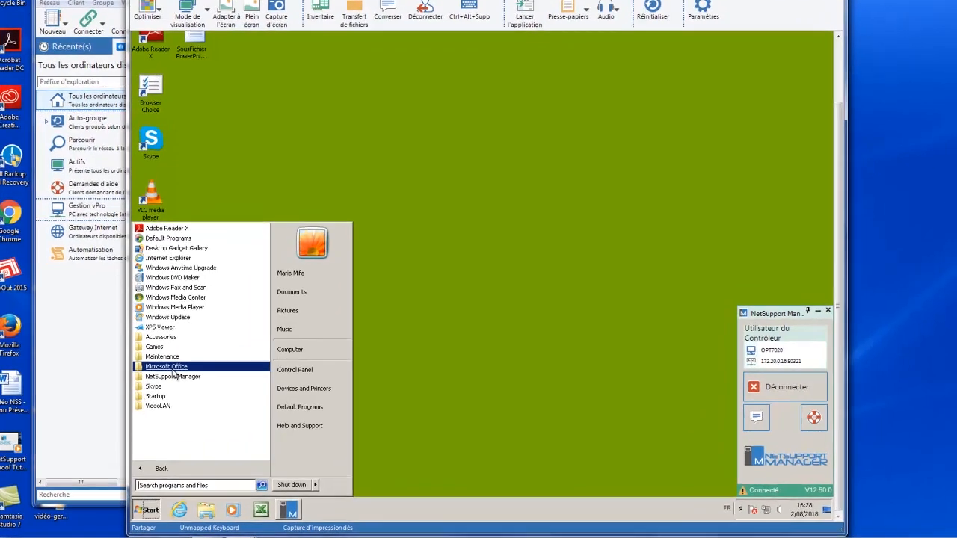
pyautogui.click(172, 368)
pyautogui.click(173, 367)
pyautogui.click(172, 367)
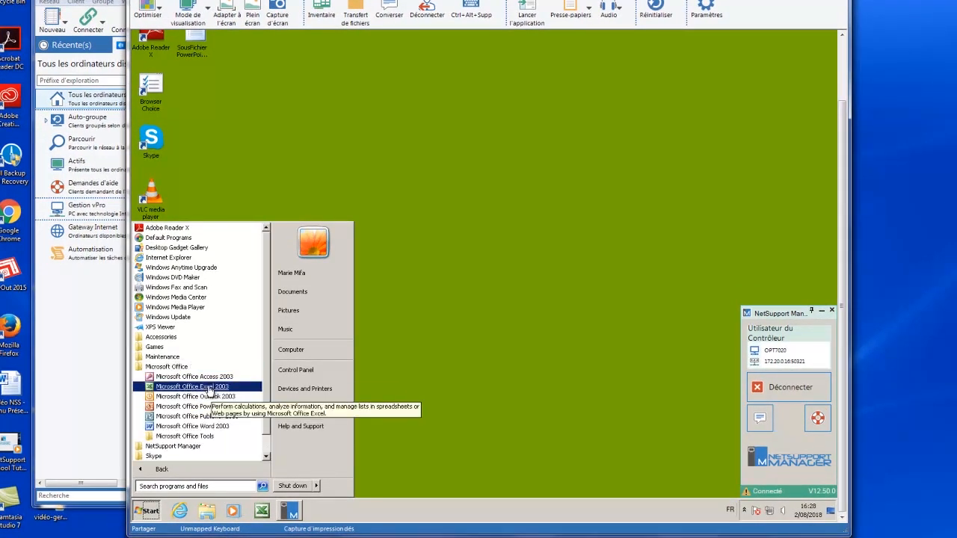
pyautogui.click(210, 389)
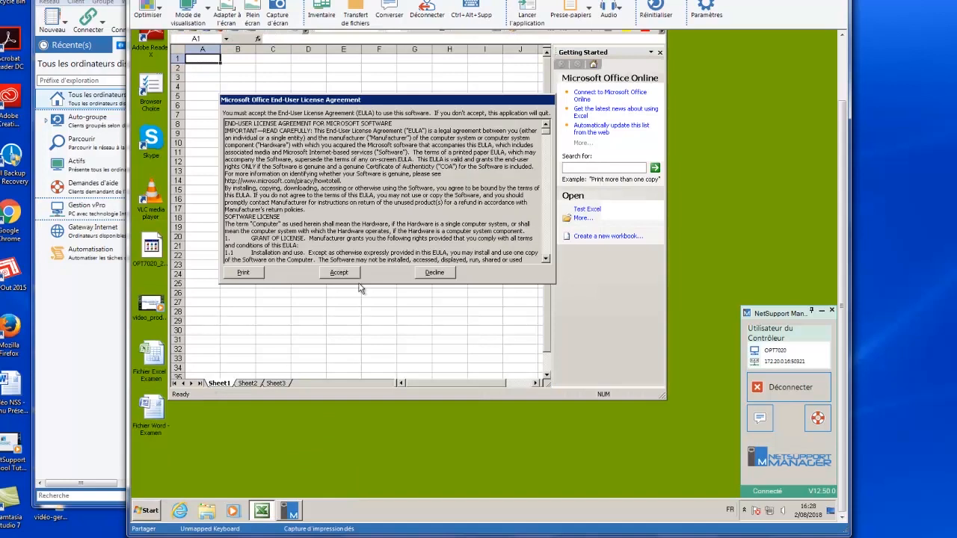
# Accept the Office licence agreement and enter sample text in cells B9 to B12 of the remote worksheet.
pyautogui.click(345, 272)
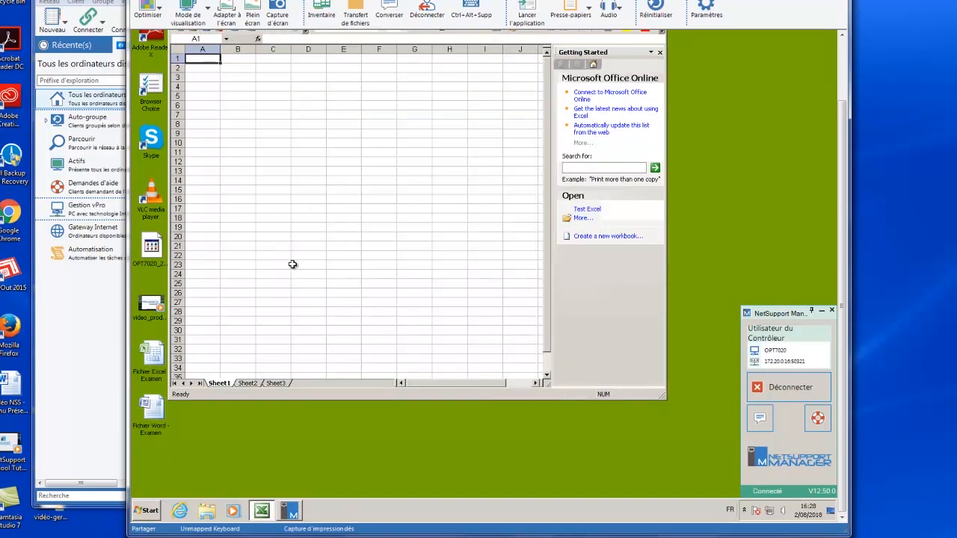
pyautogui.click(247, 135)
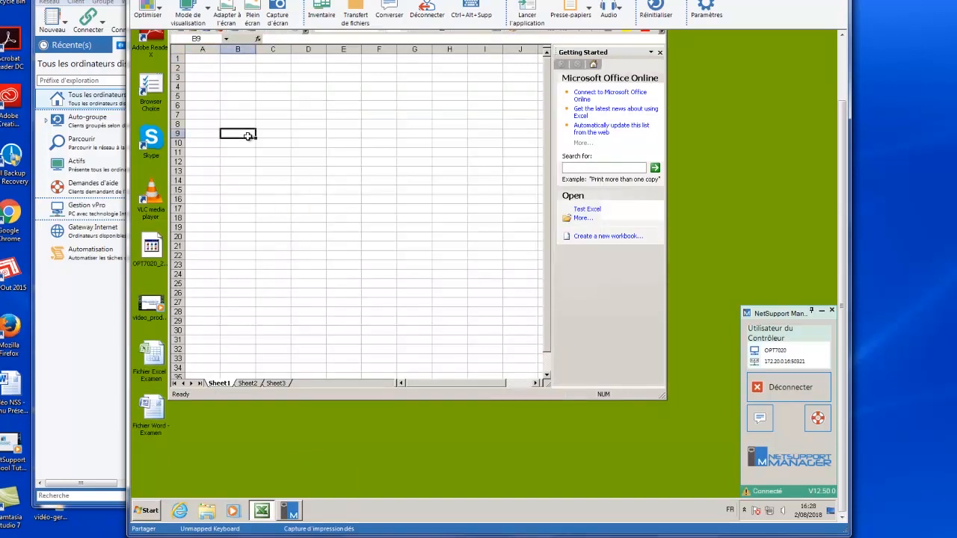
pyautogui.write('dfdfd dfdfd')
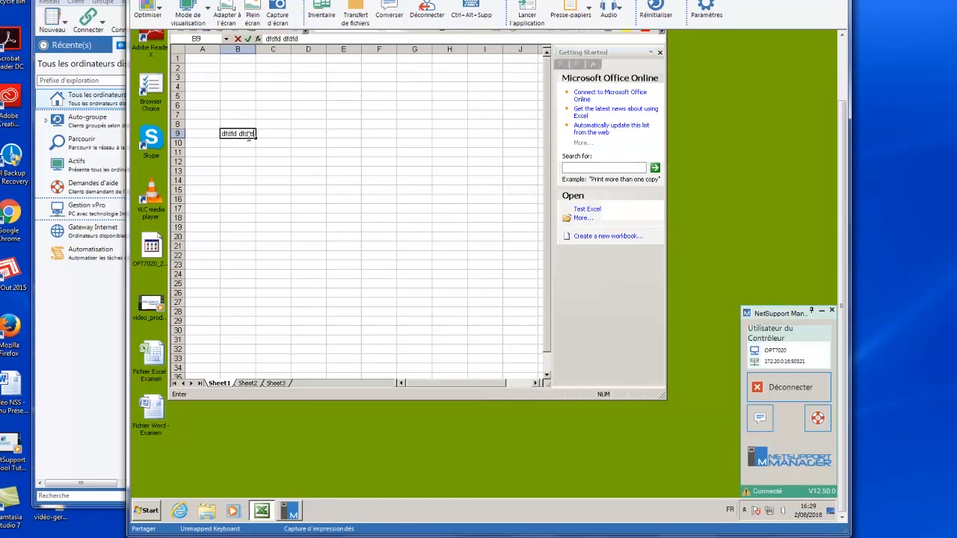
pyautogui.press('Return')
pyautogui.write('gihg')
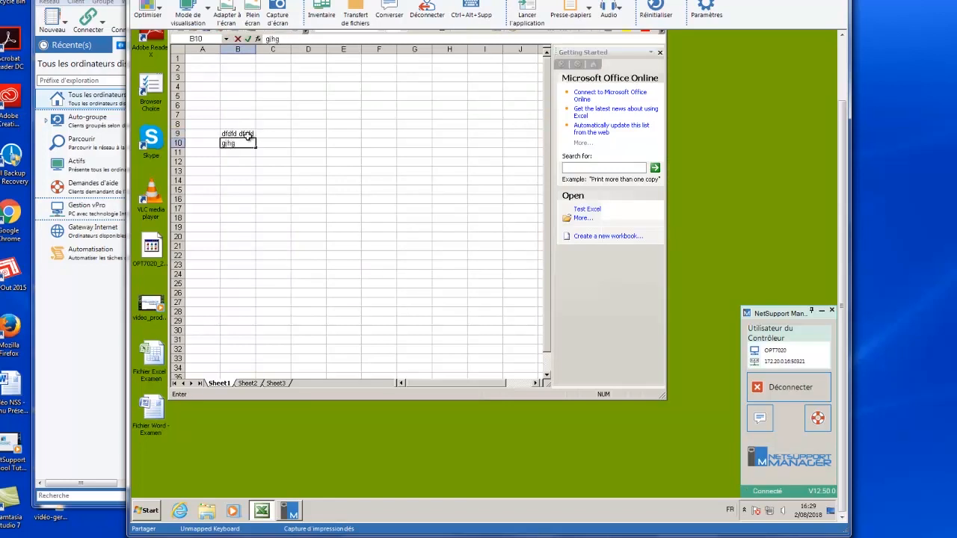
pyautogui.press('Return')
pyautogui.write('ghigh')
pyautogui.press('Return')
pyautogui.write('hjhjhjhj')
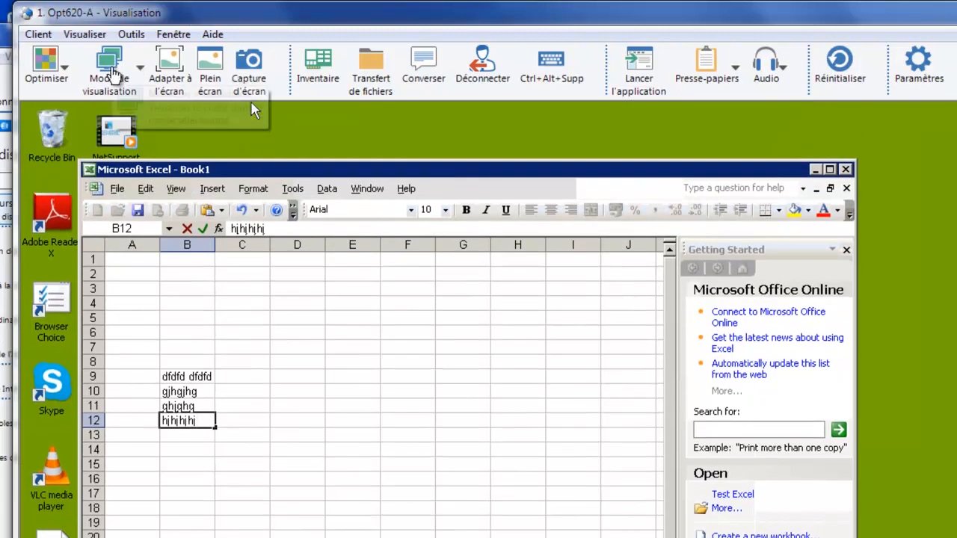
# Switch the viewing mode to Partager and type sample text into cells G14 and G22 of the remote sheet.
pyautogui.click(110, 68)
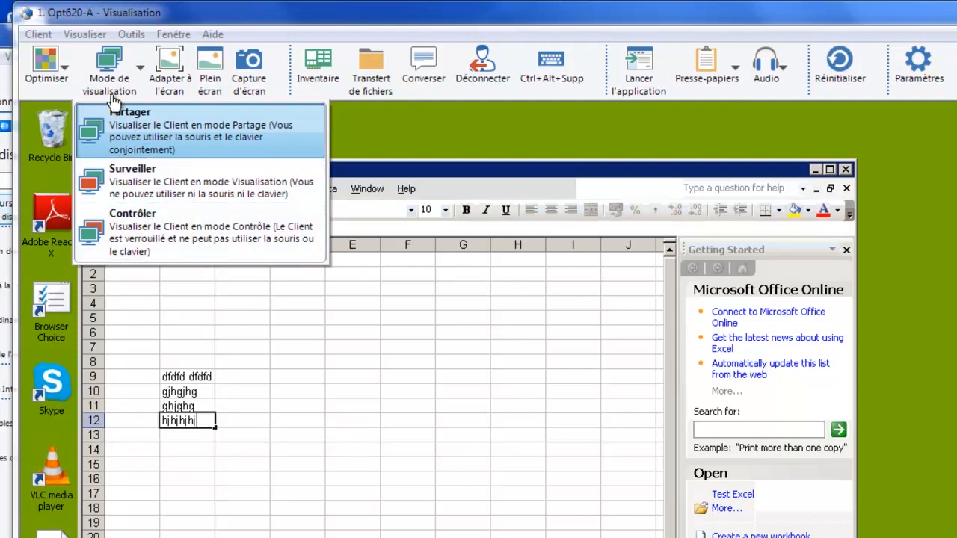
pyautogui.click(146, 135)
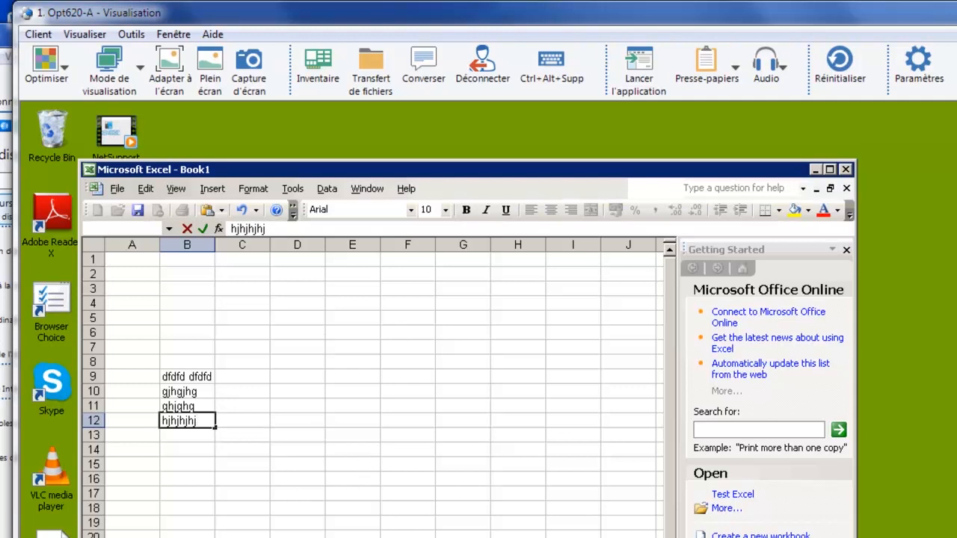
pyautogui.click(475, 446)
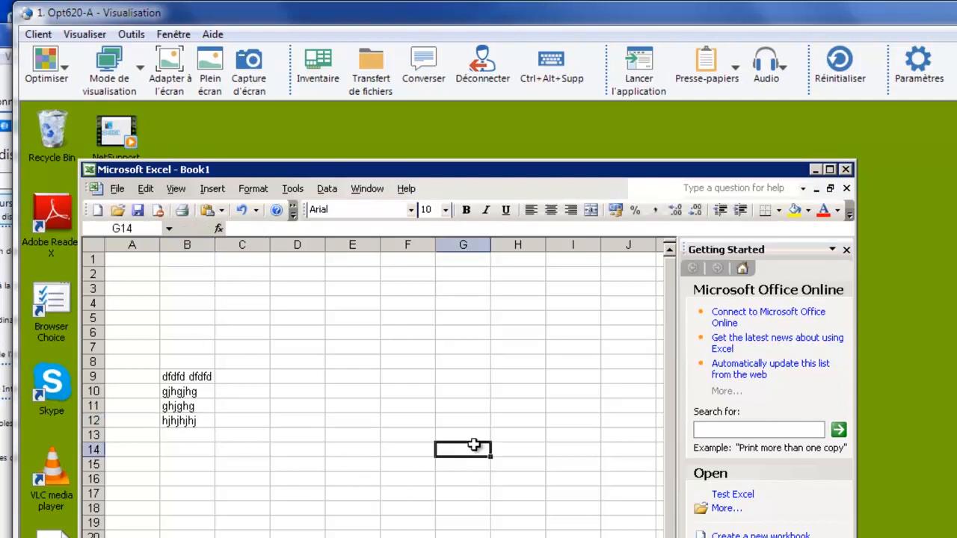
pyautogui.write('kkhk')
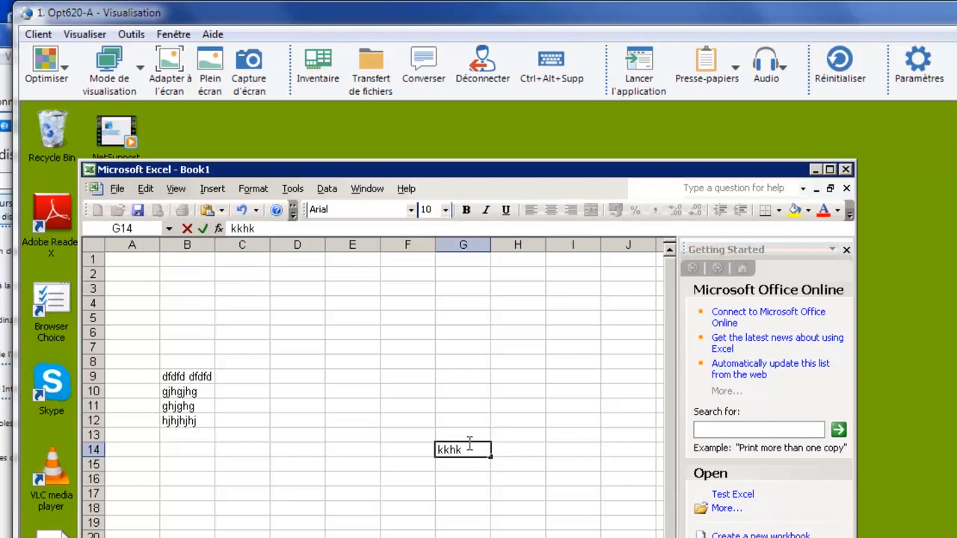
pyautogui.click(468, 537)
pyautogui.write('hghghj')
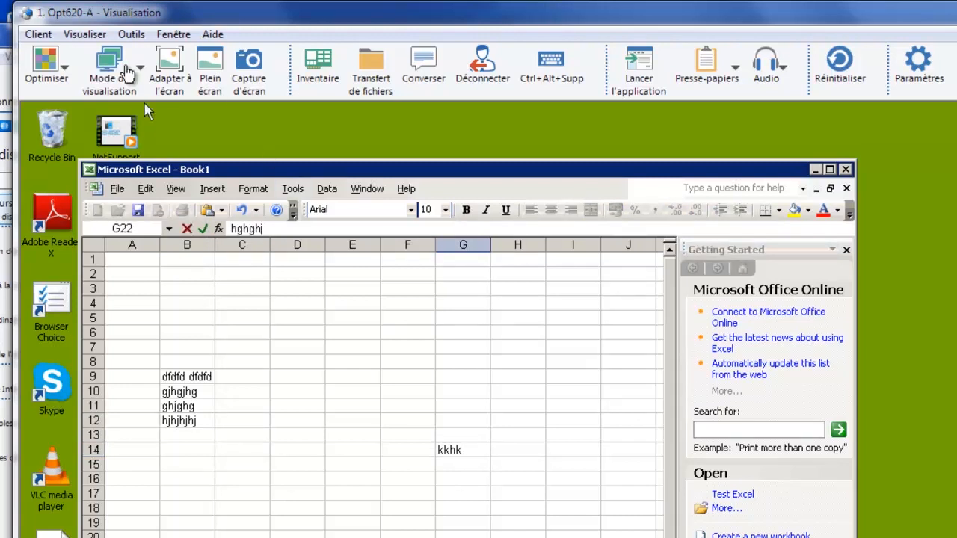
# Switch the viewing mode to Surveiller.
pyautogui.click(126, 67)
pyautogui.click(126, 185)
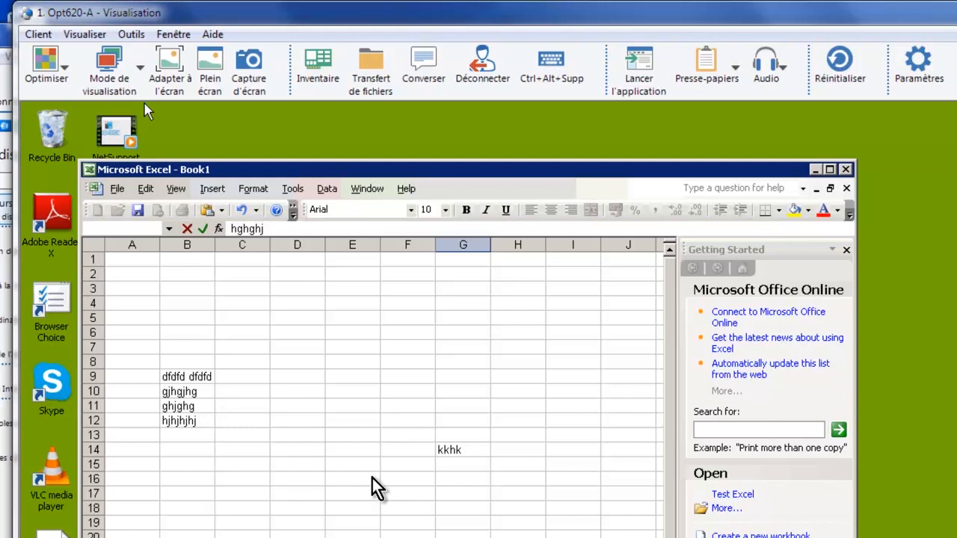
# Switch the viewing mode to Contrôler.
pyautogui.click(139, 69)
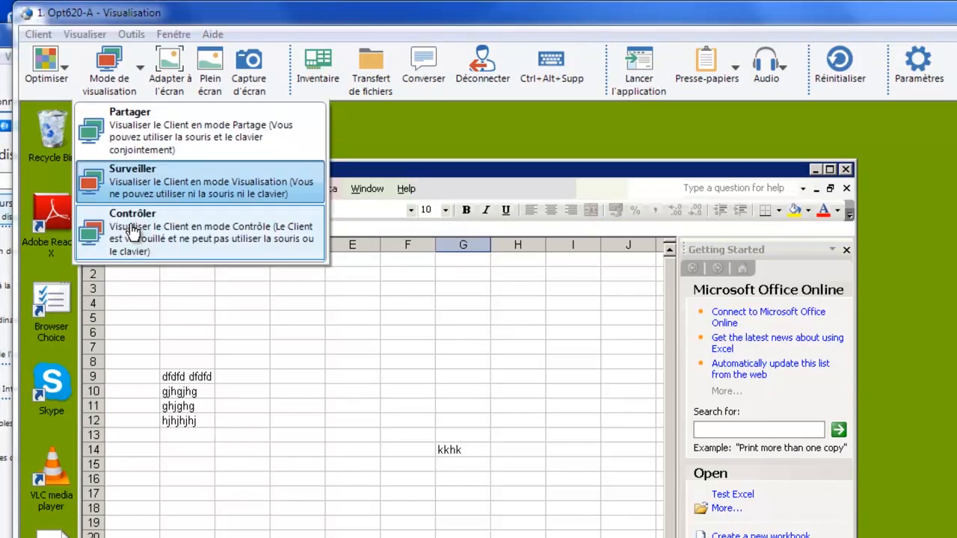
pyautogui.click(130, 232)
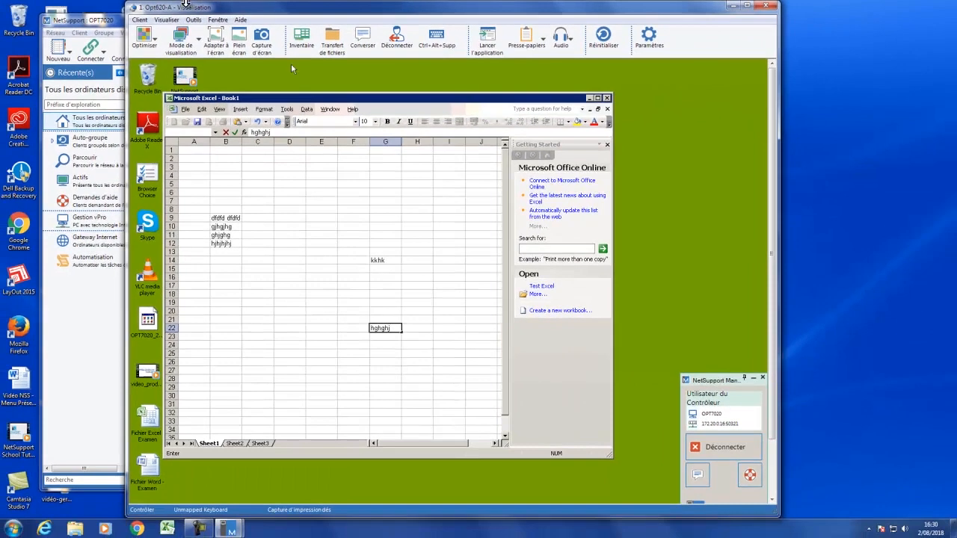
# Turn on Adapter à l'écran scaling and resize the viewer window.
pyautogui.click(217, 43)
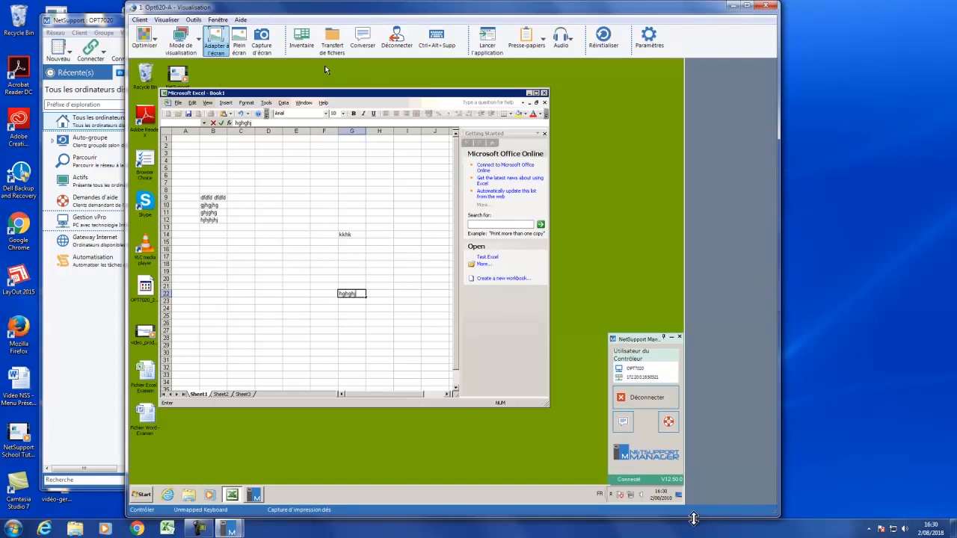
pyautogui.moveTo(775, 516); pyautogui.dragTo(743, 511)
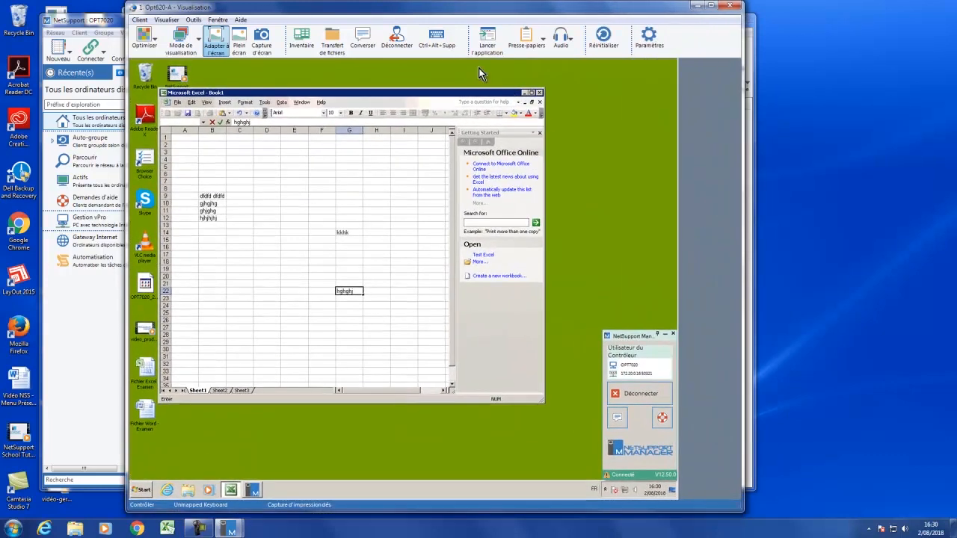
# Switch the remote view to full screen, confirming the prompt.
pyautogui.click(239, 45)
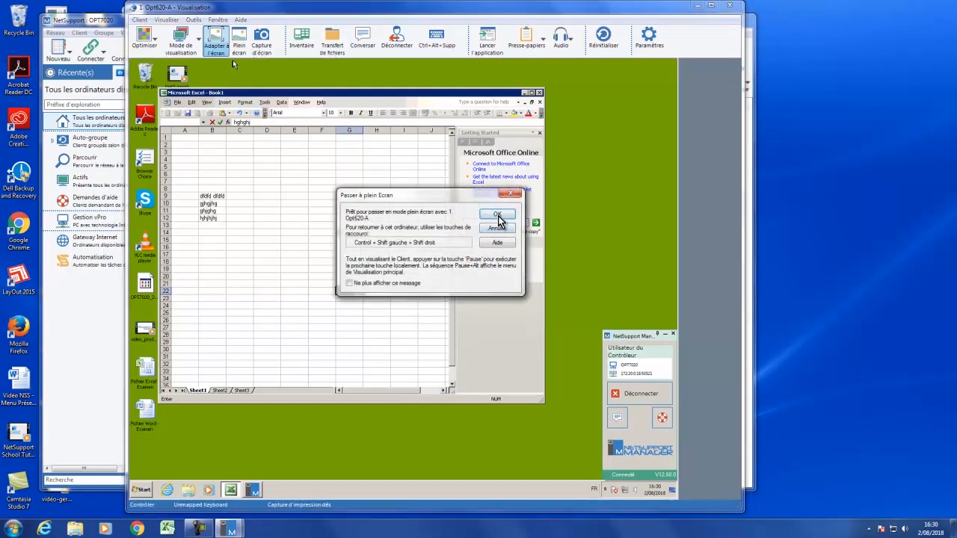
pyautogui.click(499, 214)
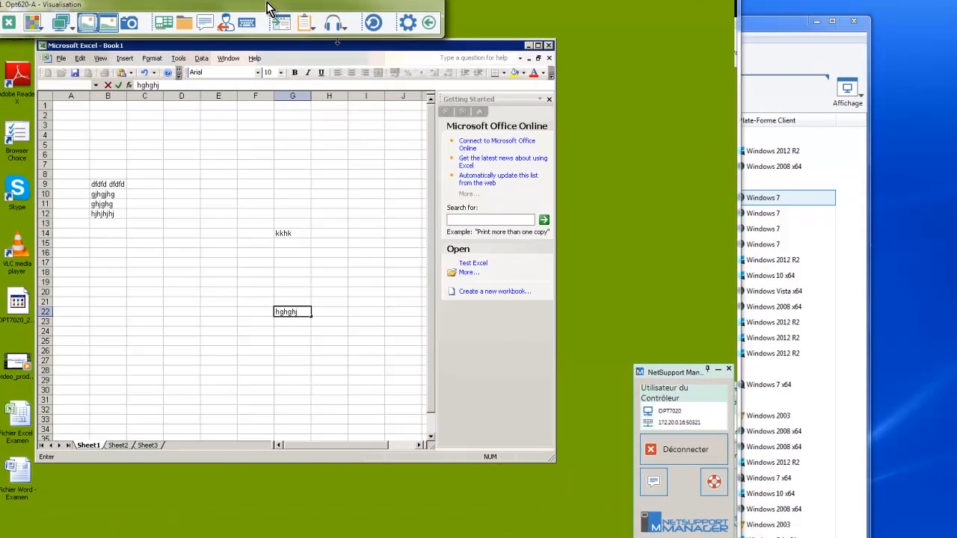
# Move, collapse and expand the floating full-screen toolbar, then leave full-screen mode.
pyautogui.moveTo(236, 5); pyautogui.dragTo(782, 256)
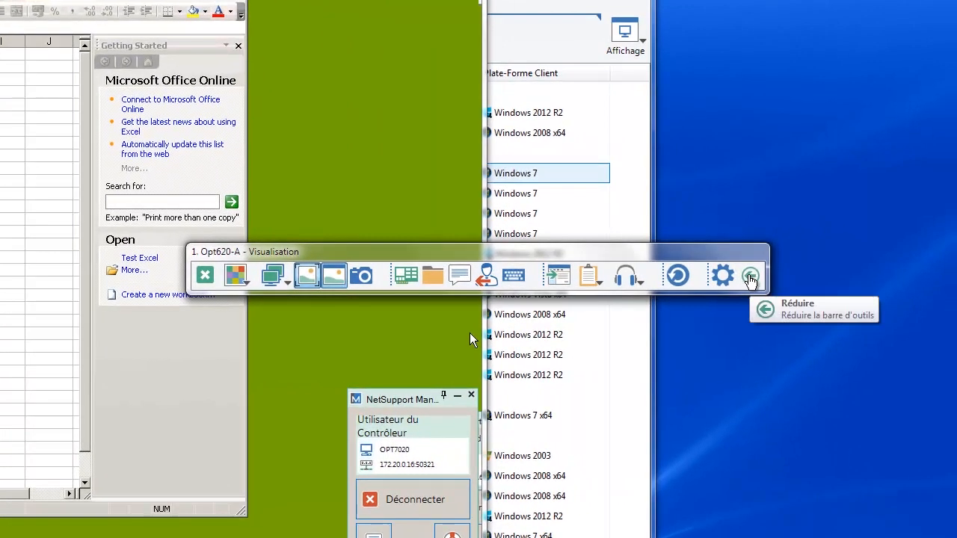
pyautogui.click(750, 278)
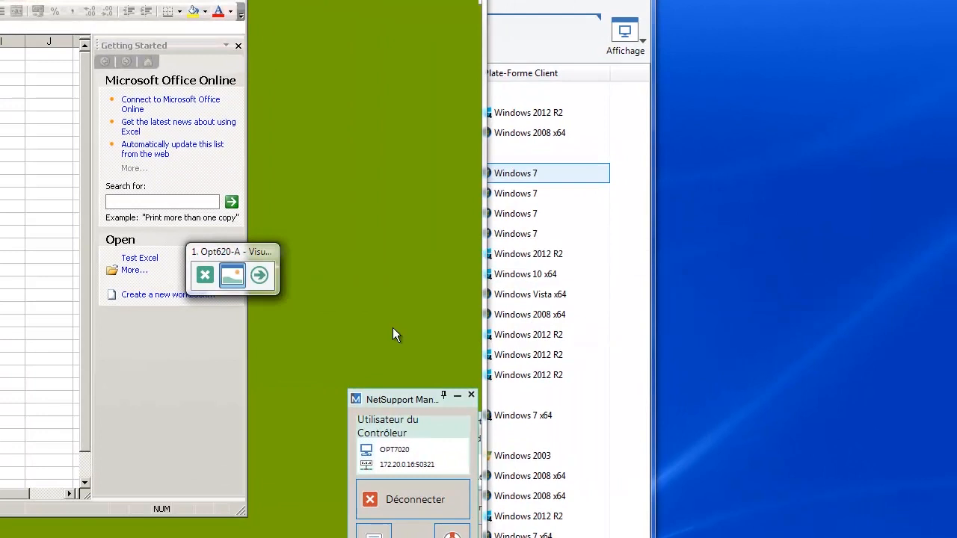
pyautogui.click(261, 277)
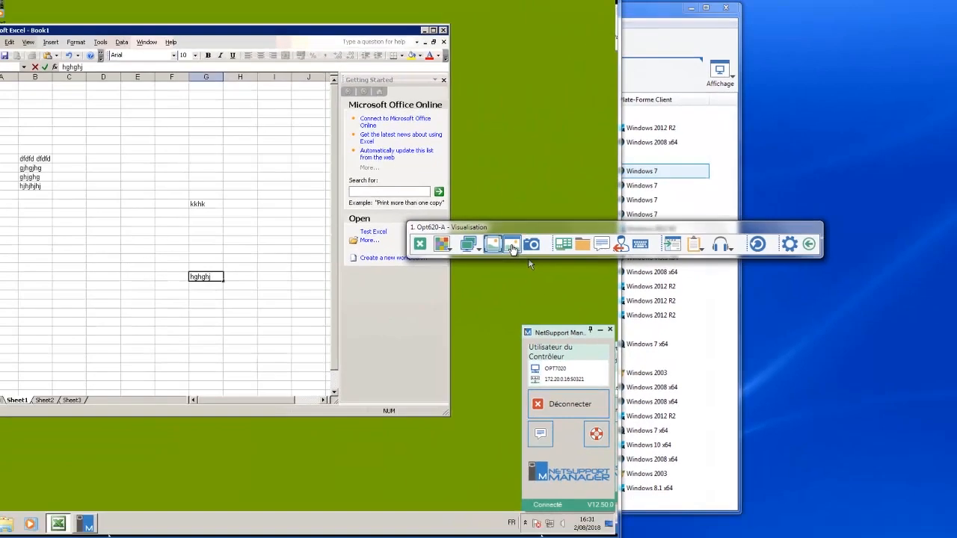
pyautogui.click(334, 276)
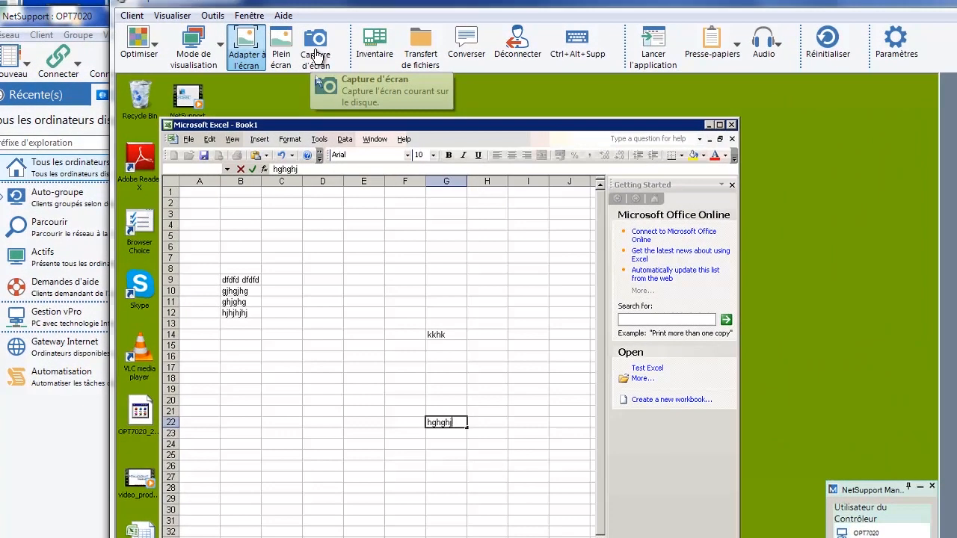
# Start a screen capture of the remote view and cancel its save dialog.
pyautogui.click(263, 48)
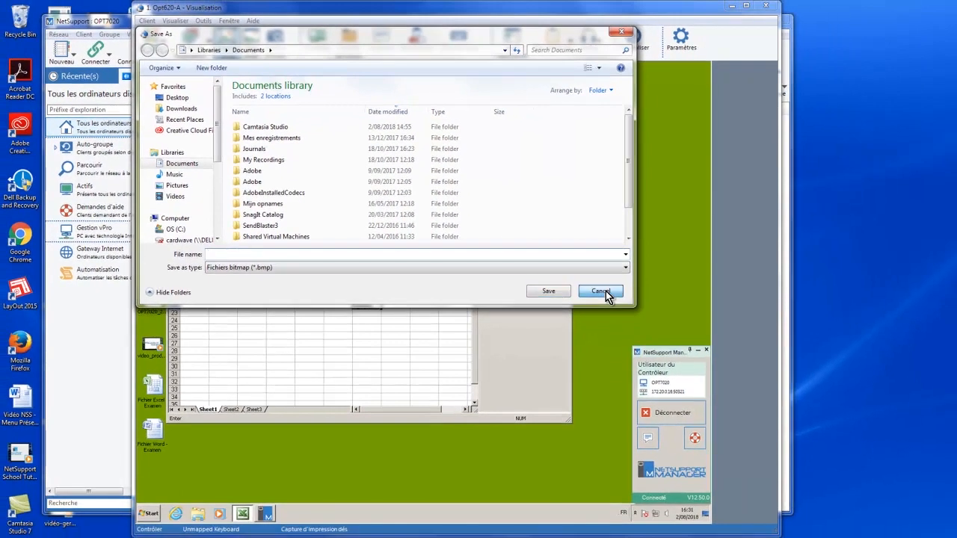
pyautogui.click(757, 388)
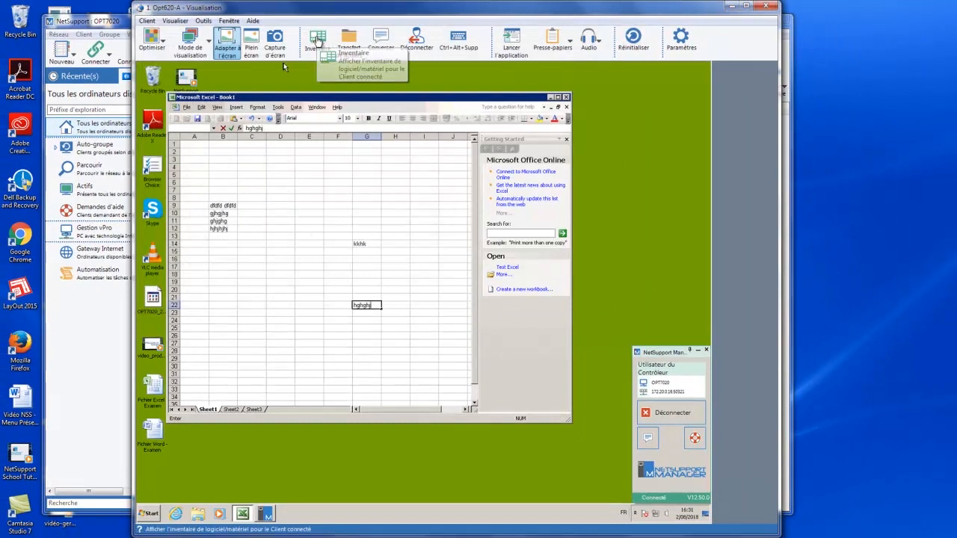
# Open the client's inventory and scroll through the hardware summary.
pyautogui.click(316, 42)
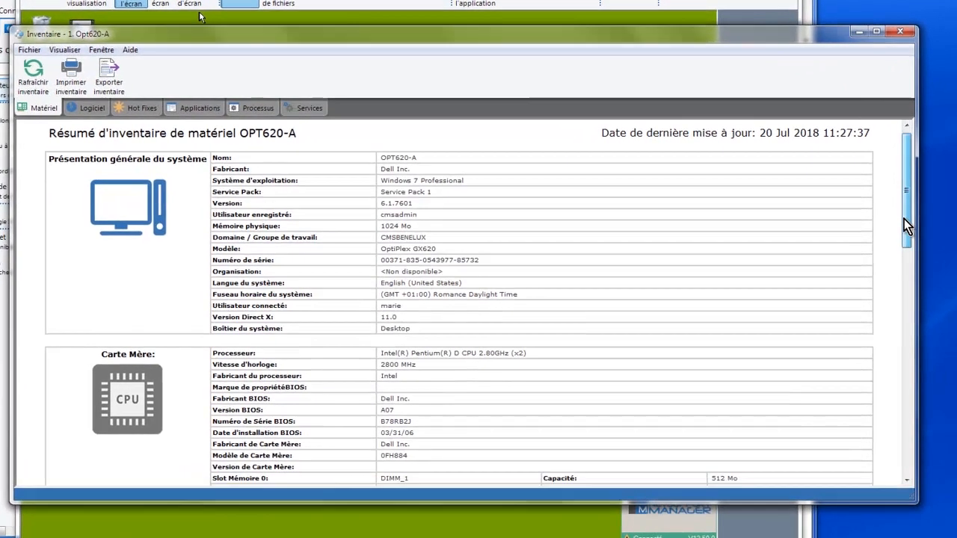
pyautogui.scroll(-2, 872, 263)
pyautogui.moveTo(912, 249); pyautogui.dragTo(942, 390)
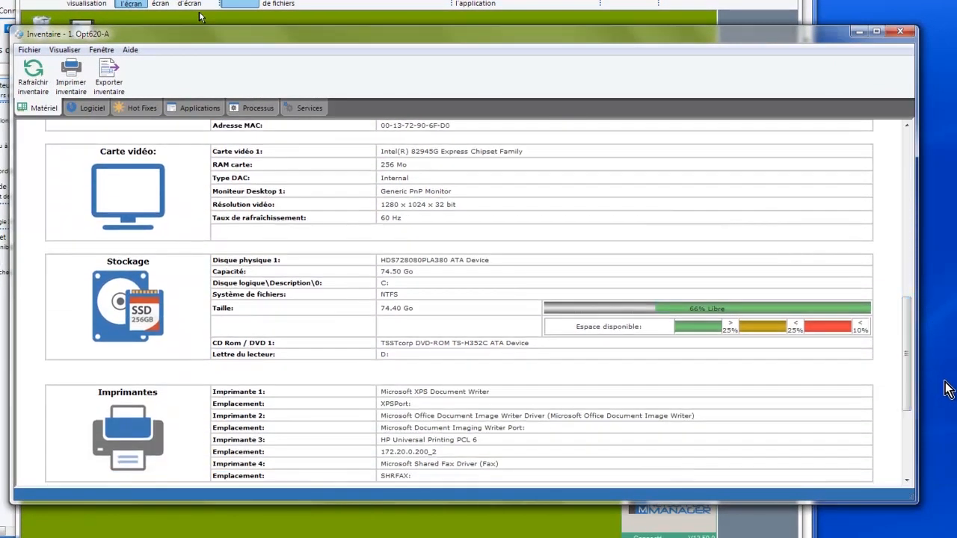
# Review the software, hot fixes, applications, processes and services inventory pages, then close the inventory.
pyautogui.click(95, 110)
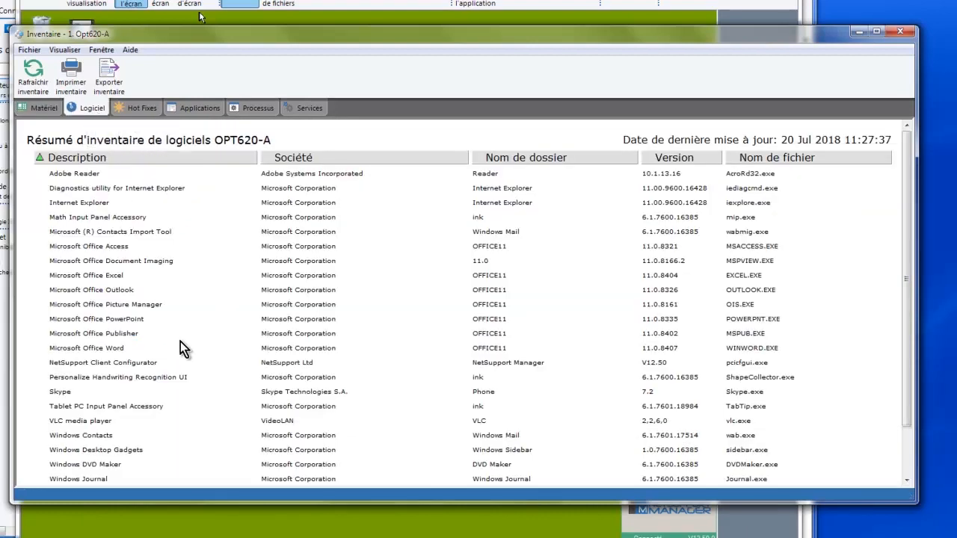
pyautogui.click(142, 109)
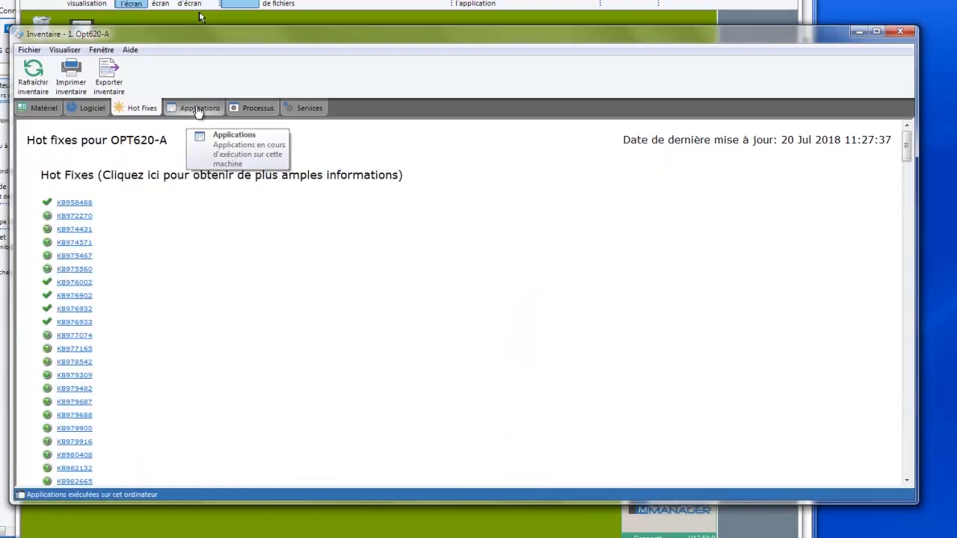
pyautogui.click(198, 110)
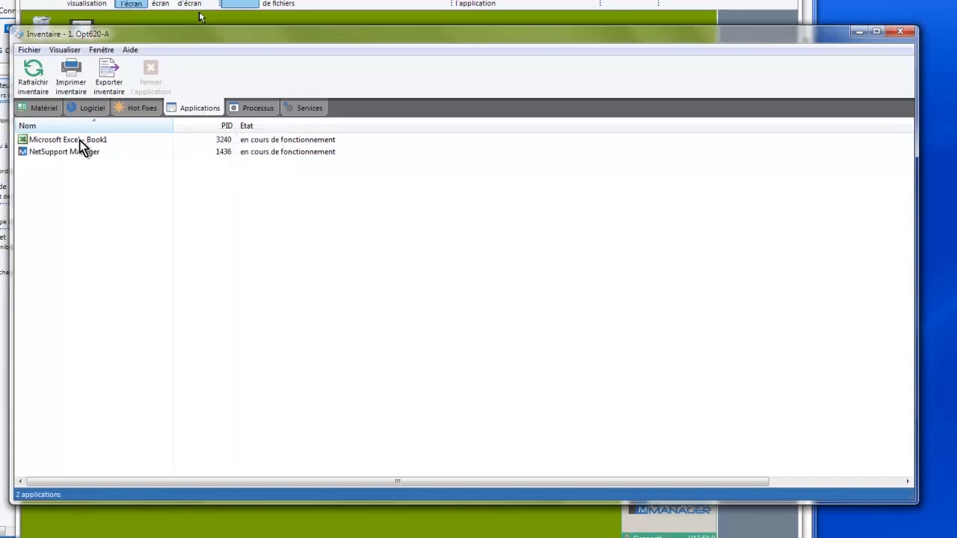
pyautogui.click(260, 109)
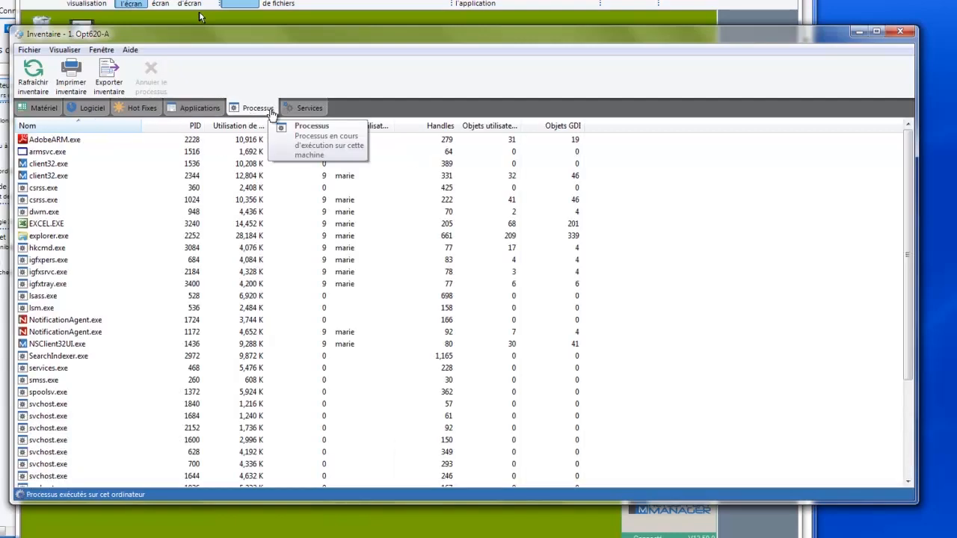
pyautogui.click(309, 109)
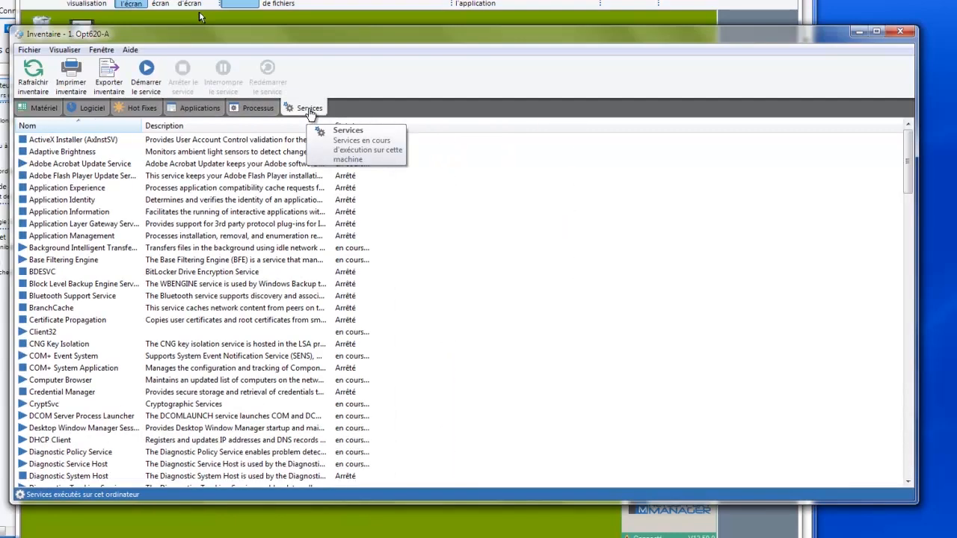
pyautogui.click(900, 30)
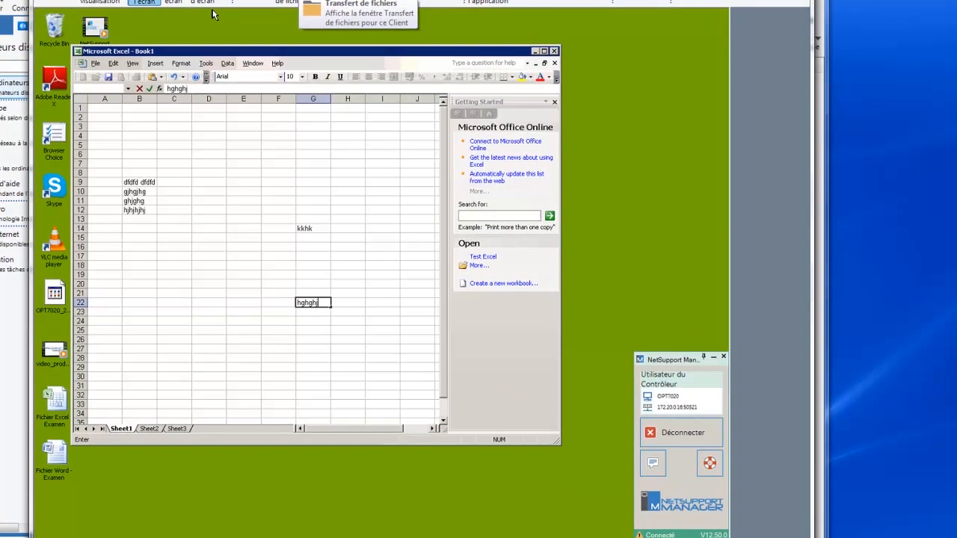
# Open the file transfer window for the client and close it again.
pyautogui.click(212, 14)
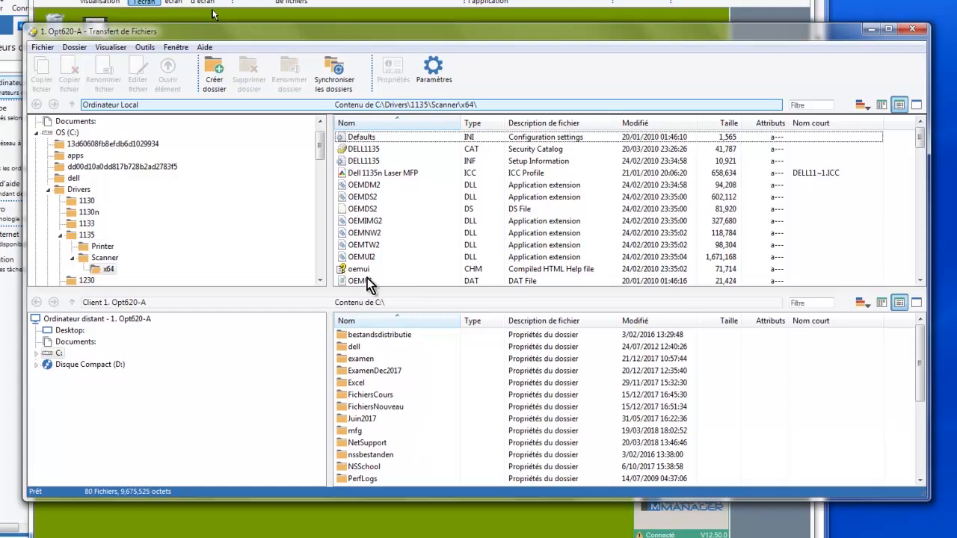
pyautogui.click(914, 30)
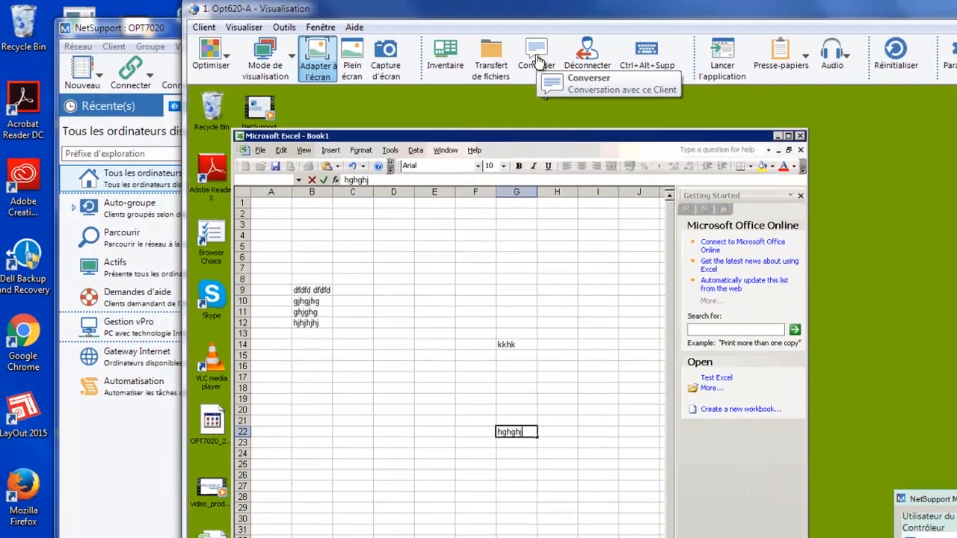
# Open a chat session with the client and close it again.
pyautogui.click(538, 60)
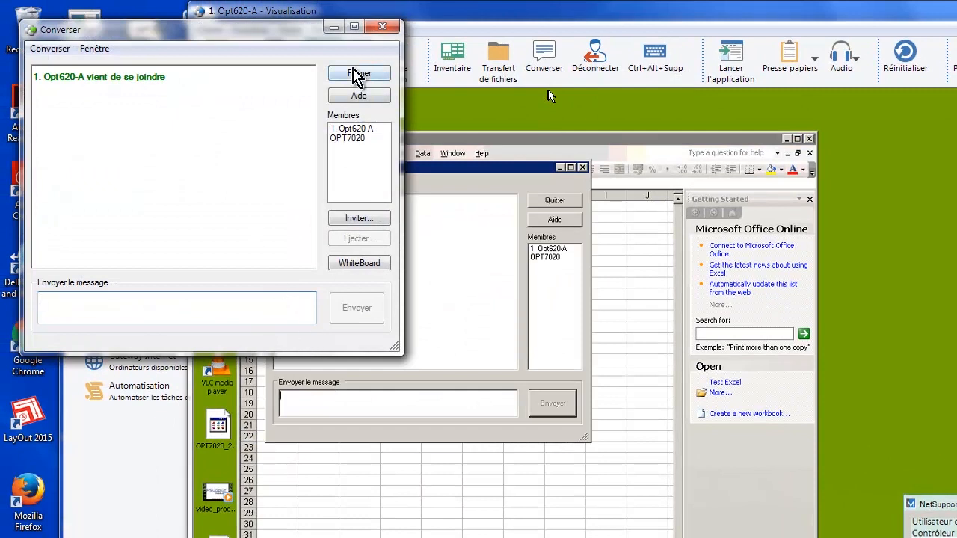
pyautogui.click(359, 73)
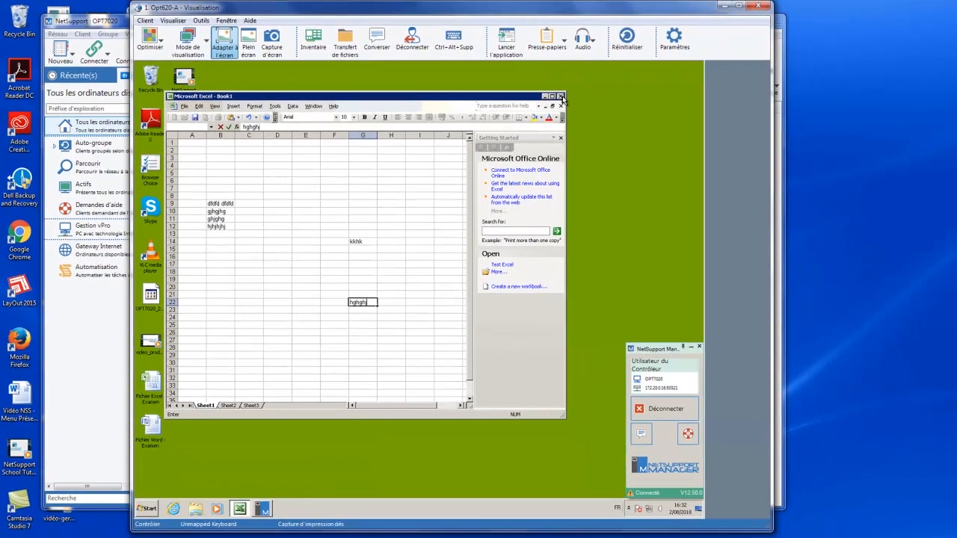
# Close Excel on the client without saving the workbook, then log off the client's Windows session.
pyautogui.click(774, 133)
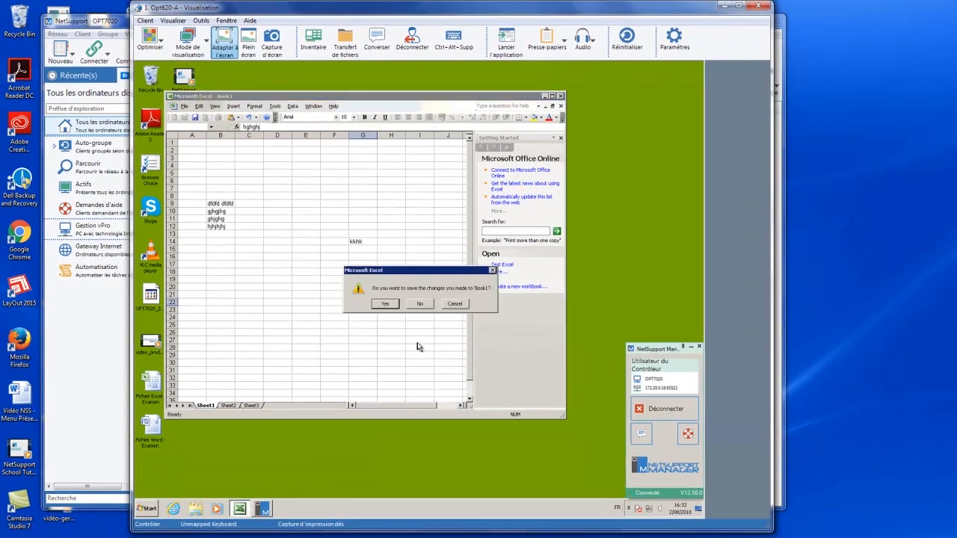
pyautogui.click(419, 304)
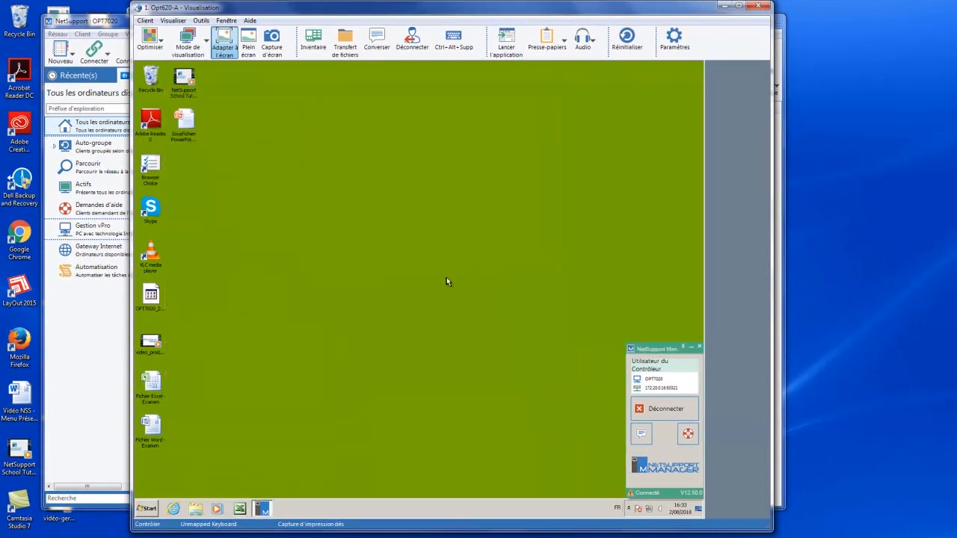
pyautogui.click(418, 59)
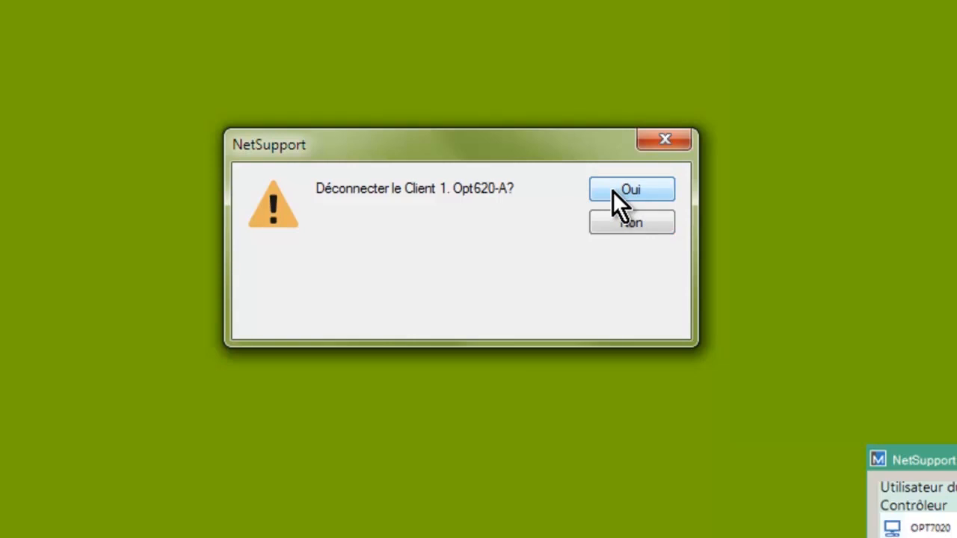
pyautogui.click(647, 190)
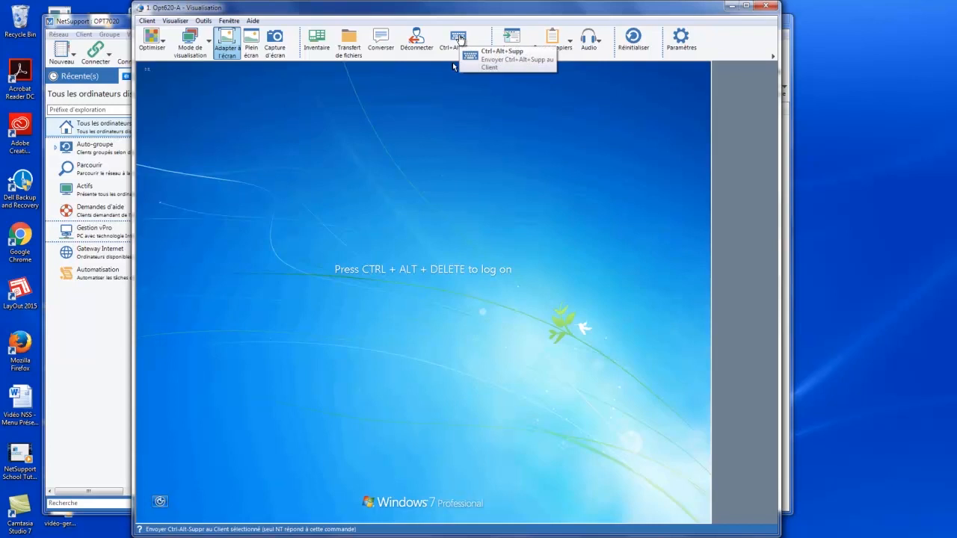
# Send Ctrl+Alt+Supp to the client and open the Windows Switch User screen.
pyautogui.click(459, 37)
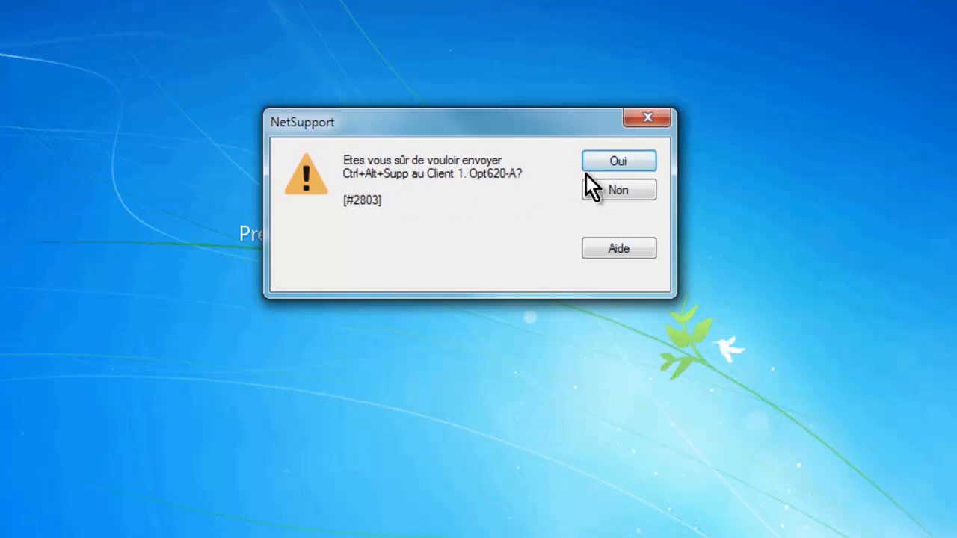
pyautogui.click(635, 158)
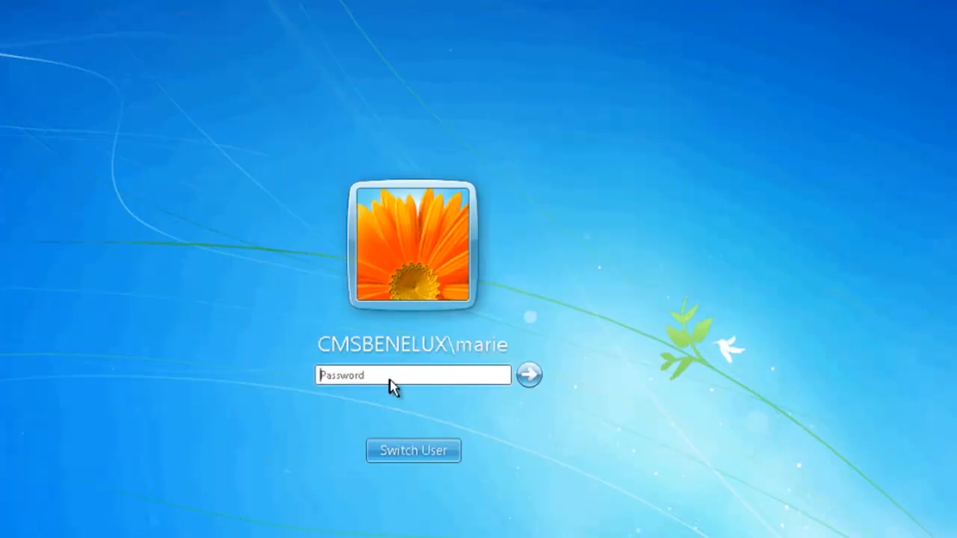
pyautogui.click(447, 453)
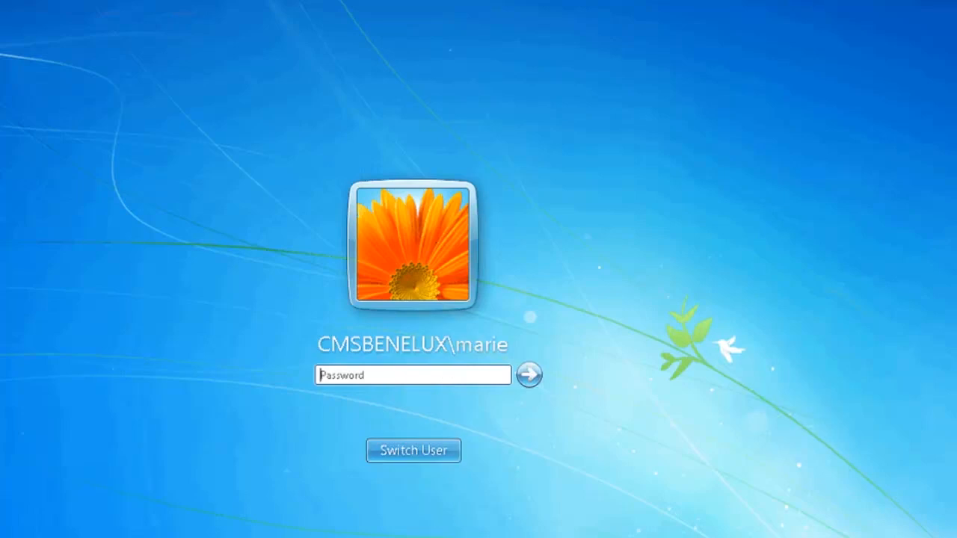
pyautogui.click(422, 457)
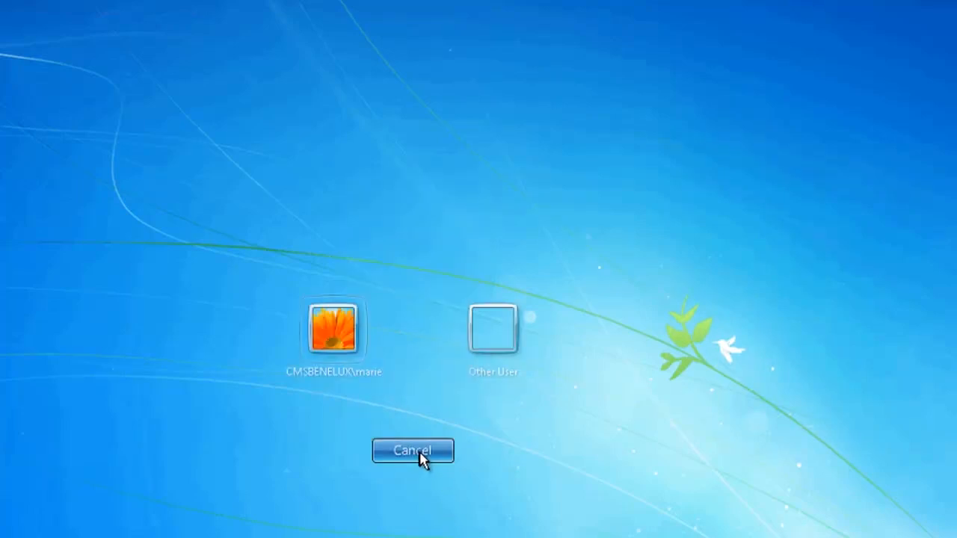
# Log on to the client as Other User, entering the administrator account's user name and password.
pyautogui.click(499, 348)
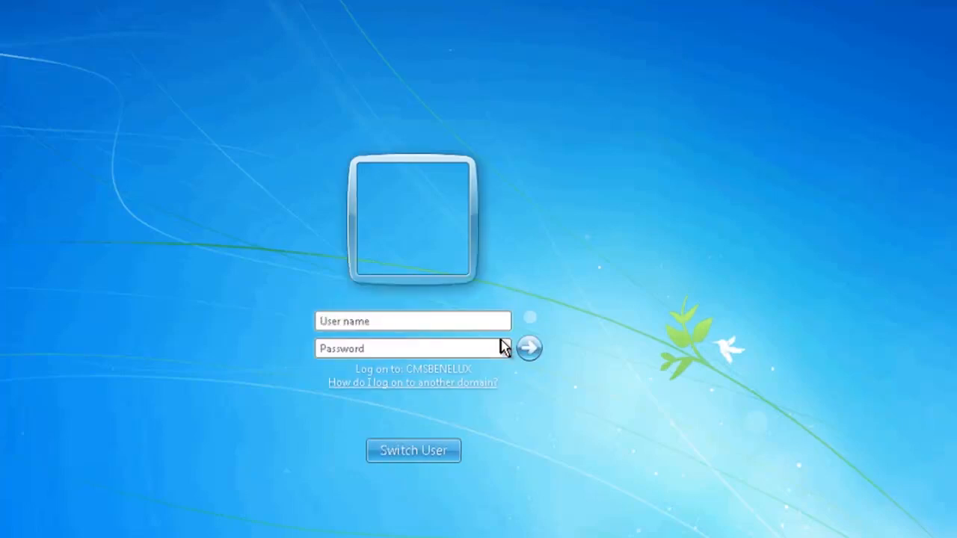
pyautogui.write('cmsadmin')
pyautogui.press('Tab')
pyautogui.write('••••••••')
pyautogui.press('Return')
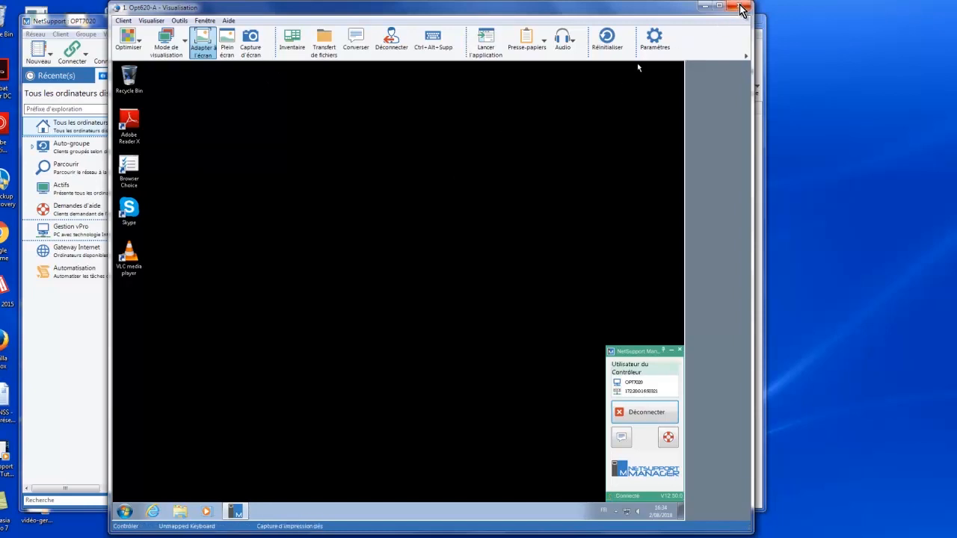
# Close the Opt620-A view window, reopen it from the client list, and close it again.
pyautogui.click(124, 21)
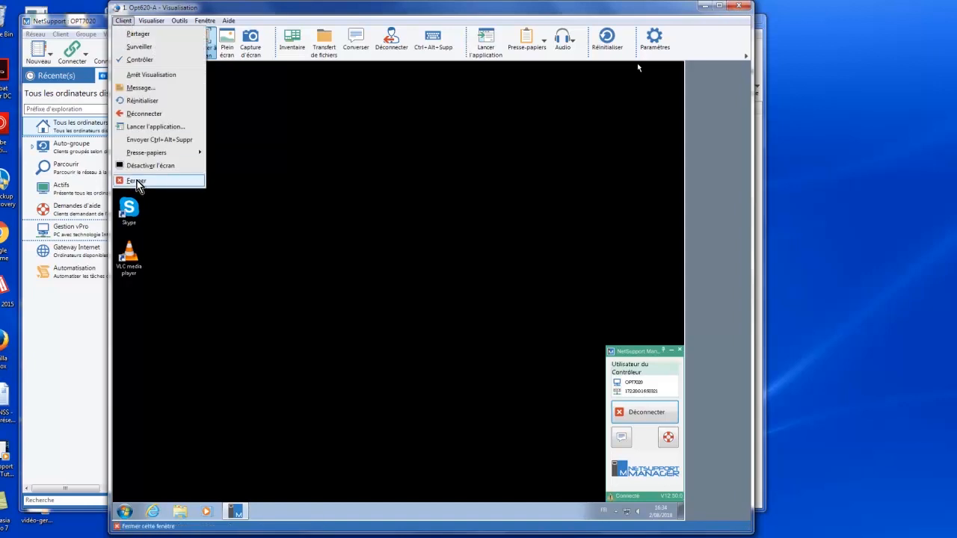
pyautogui.click(136, 181)
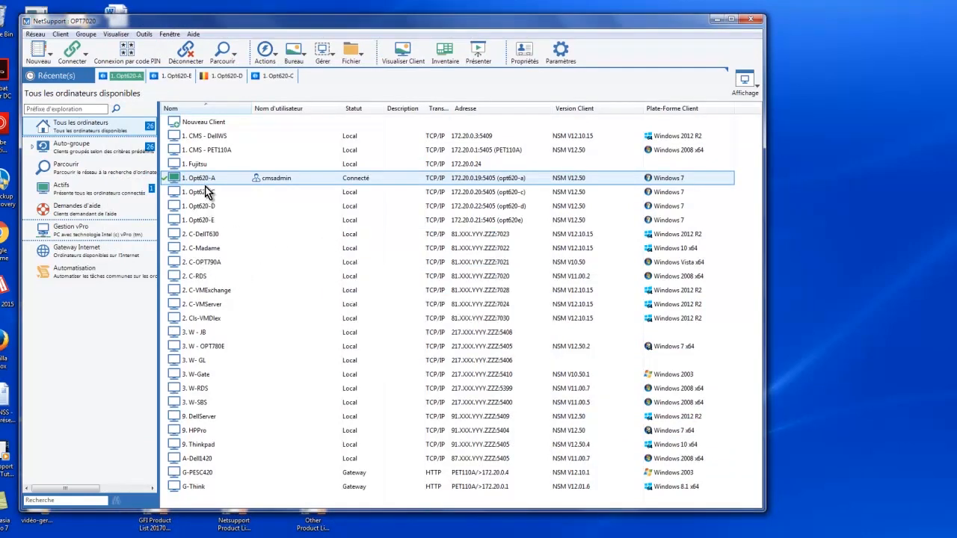
pyautogui.moveTo(200, 181)
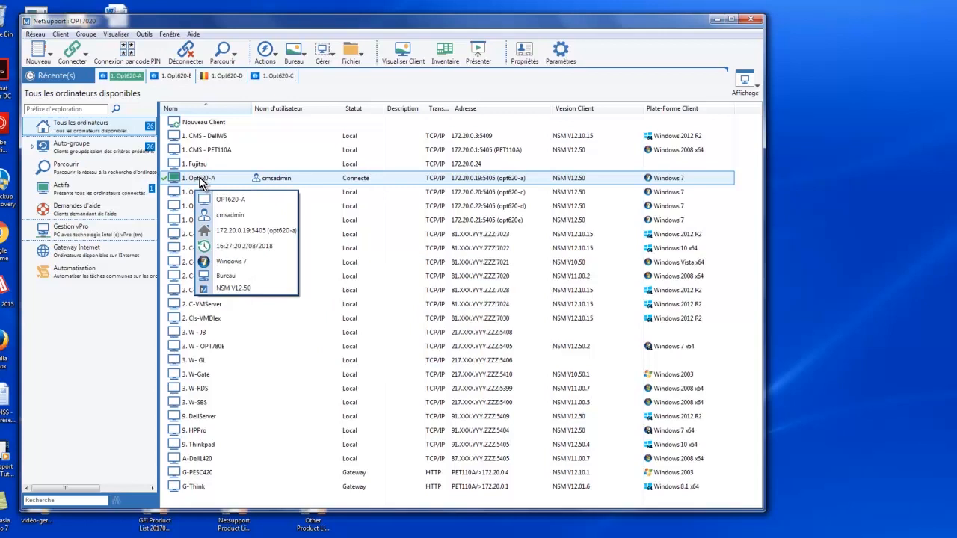
pyautogui.doubleClick(200, 180)
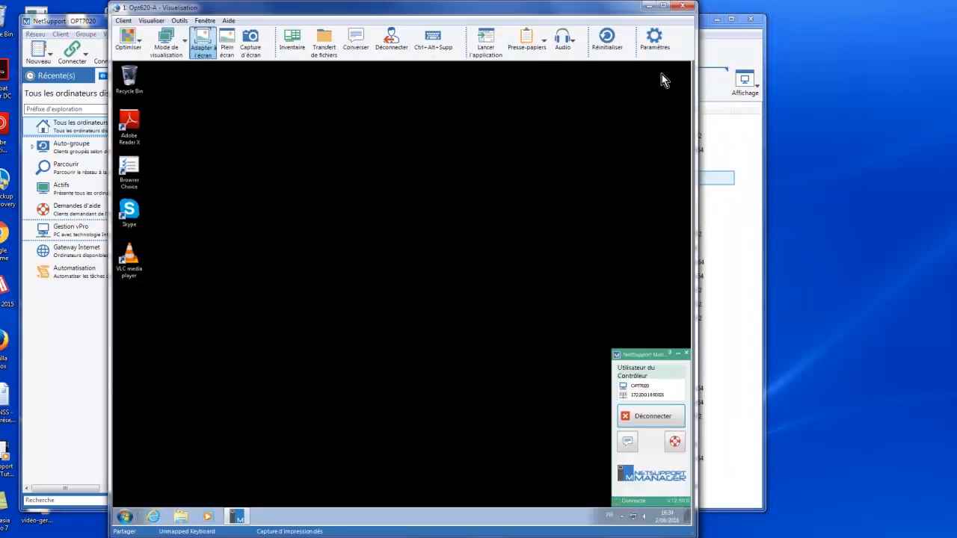
pyautogui.click(686, 9)
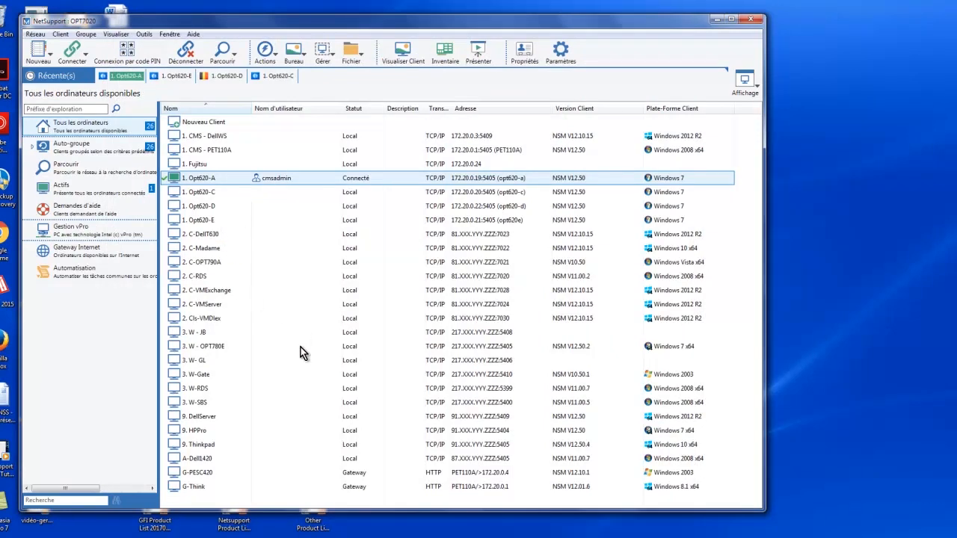
# Point at several clients in the list to examine their detail tooltips.
pyautogui.moveTo(277, 321)
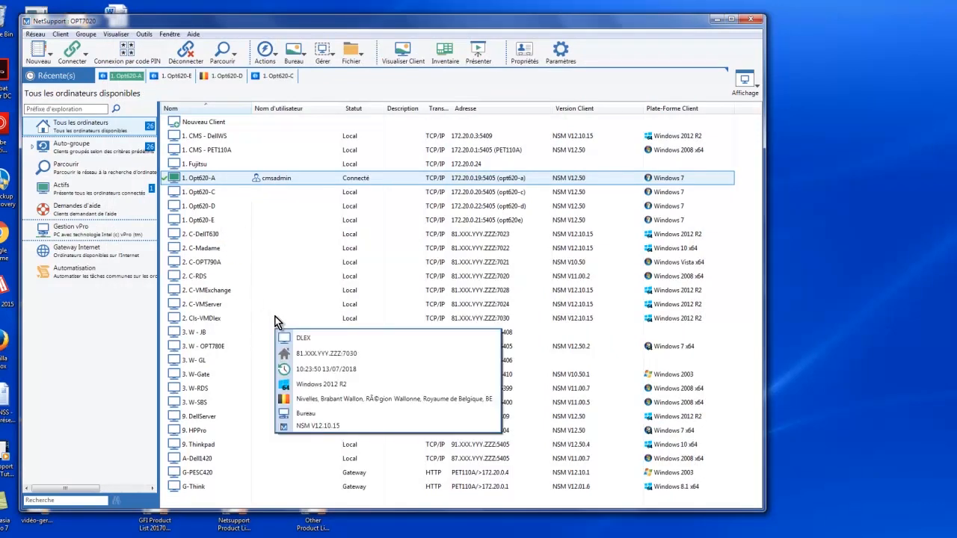
pyautogui.moveTo(215, 180)
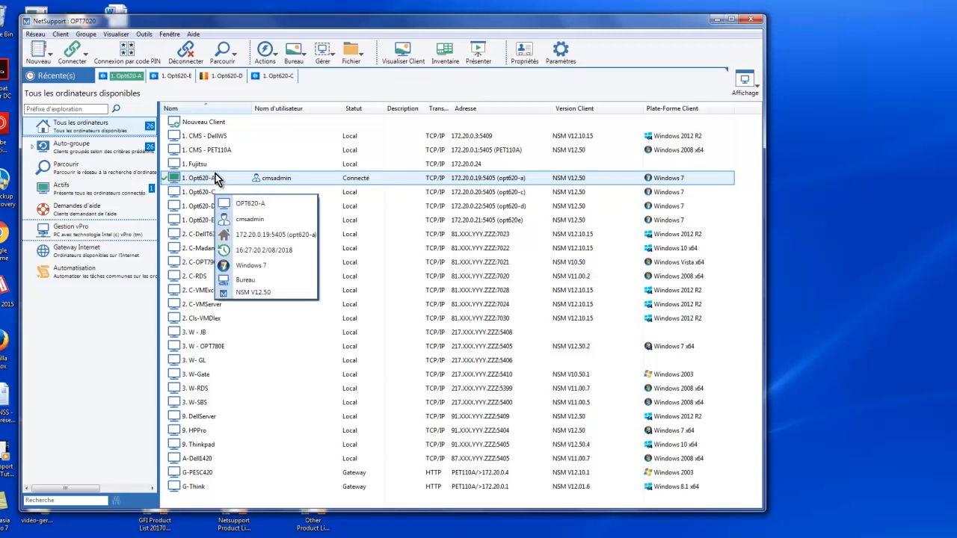
pyautogui.moveTo(251, 222)
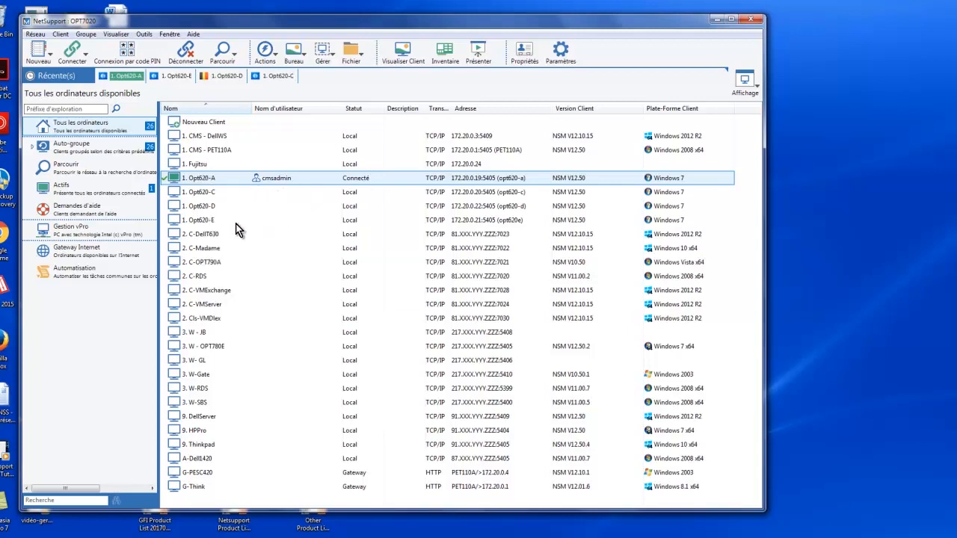
pyautogui.moveTo(237, 206)
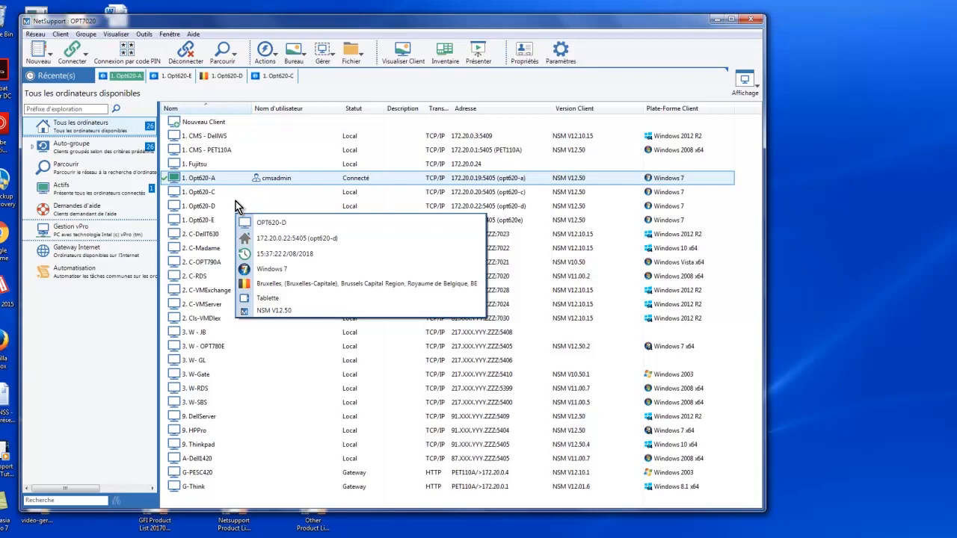
pyautogui.moveTo(207, 198)
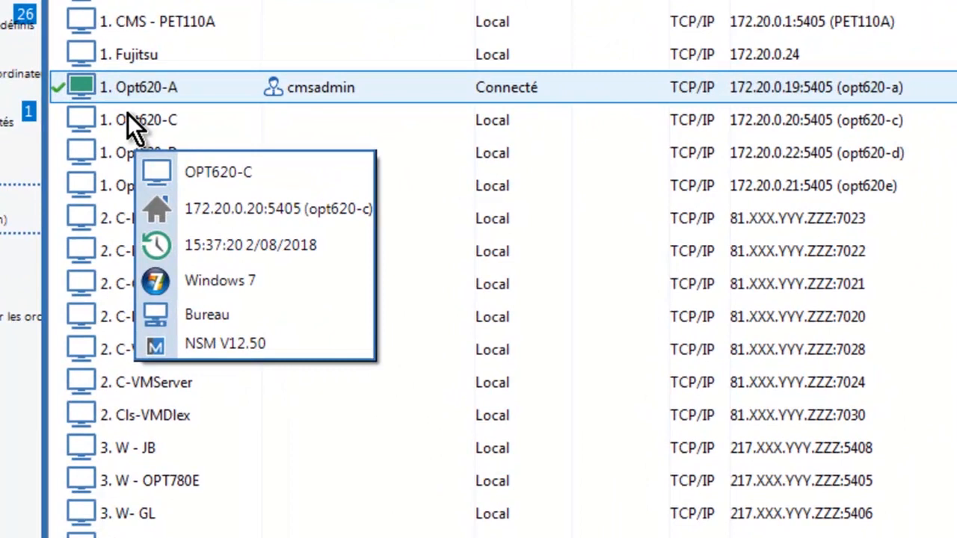
# Try to connect to Opt620-C and cancel while awaiting the user's confirmation.
pyautogui.doubleClick(127, 116)
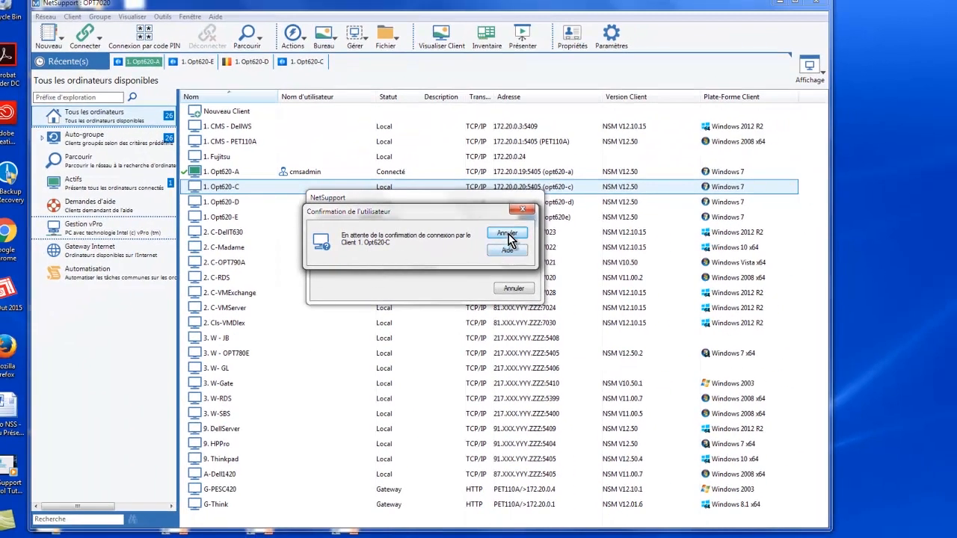
pyautogui.click(507, 234)
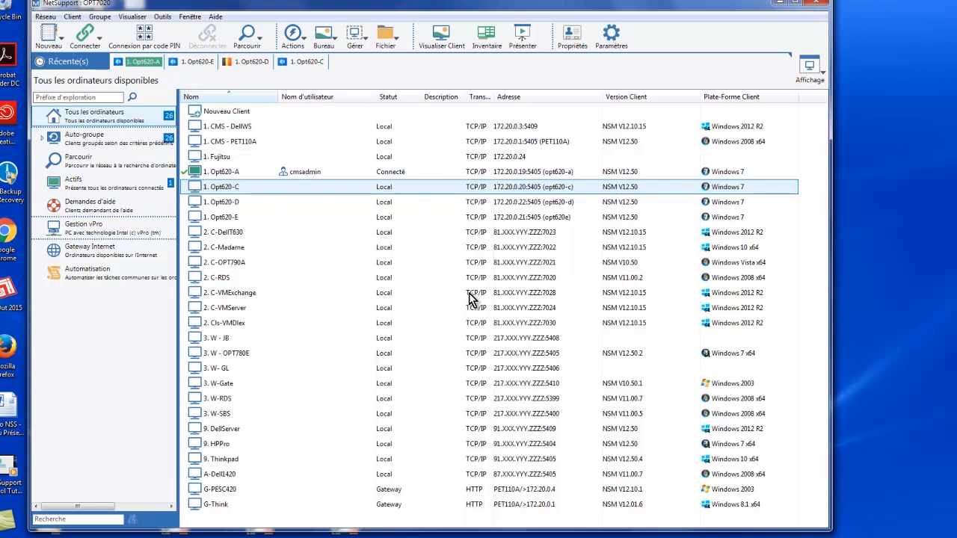
pyautogui.moveTo(483, 298)
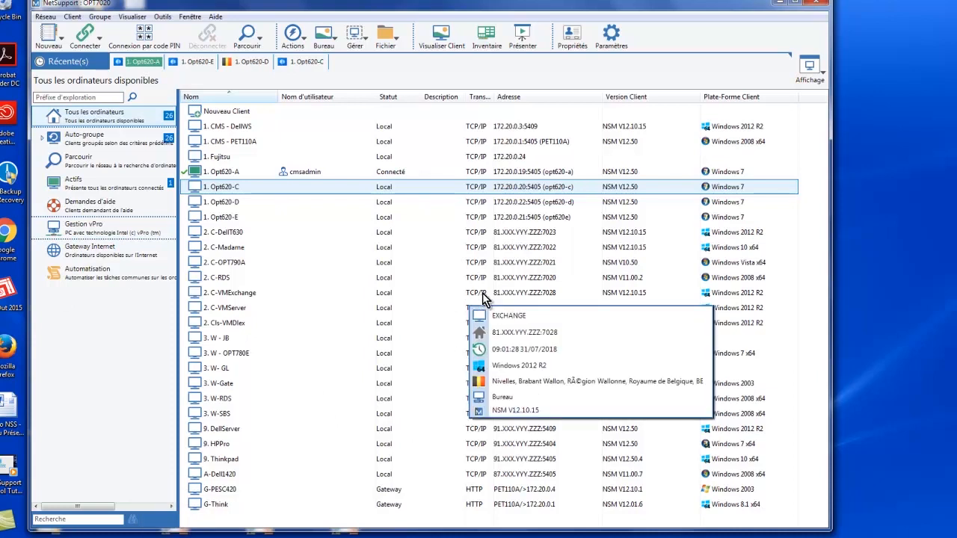